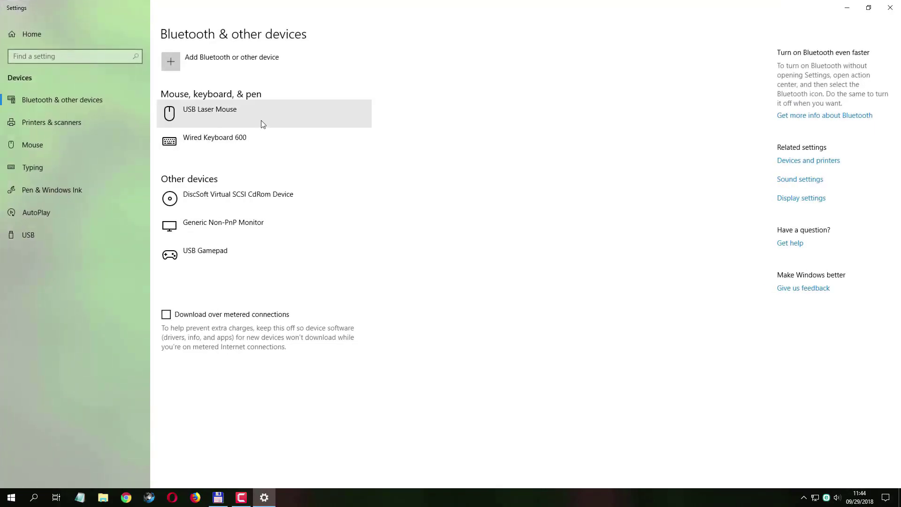
Select the USB Gamepad entry among the other connected devices.
click(256, 252)
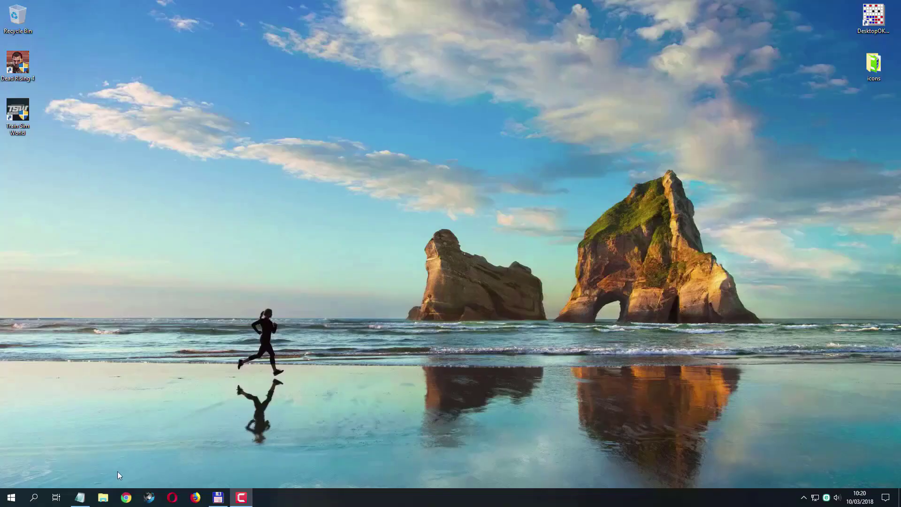
Open the Downloads folder in File Explorer, select the x360ce_x64 archive, and move the window clear of the desktop shortcuts.
click(103, 498)
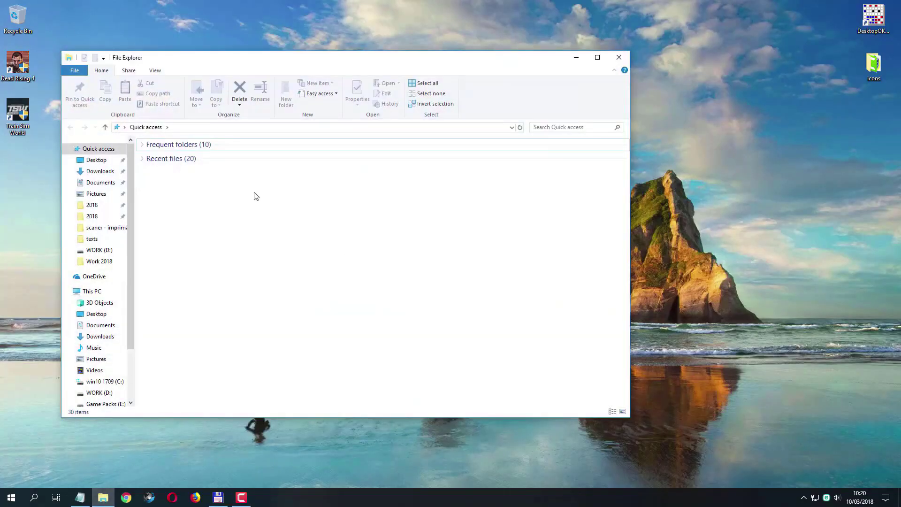
click(100, 171)
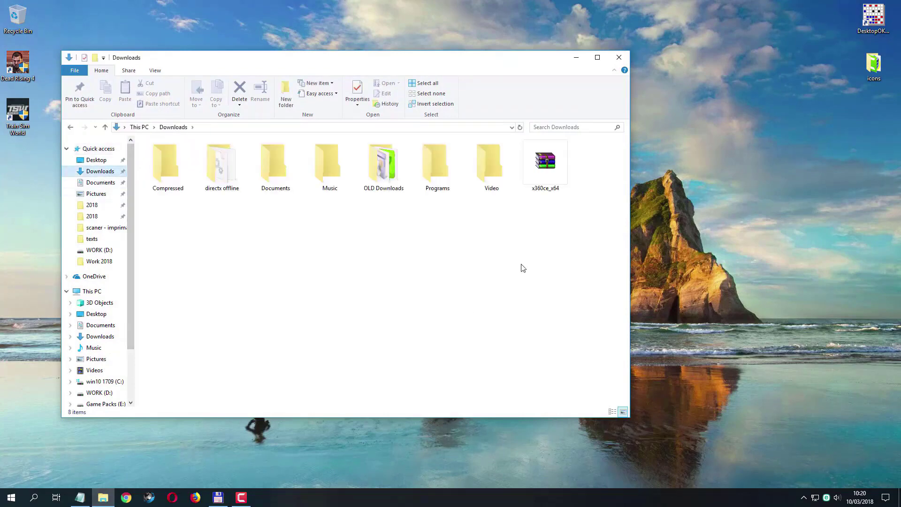
click(544, 177)
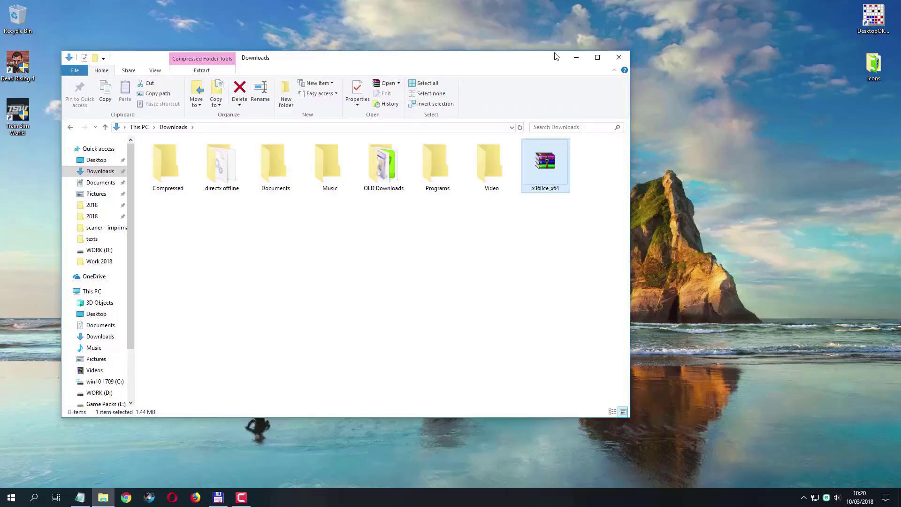
drag(505, 59, 557, 18)
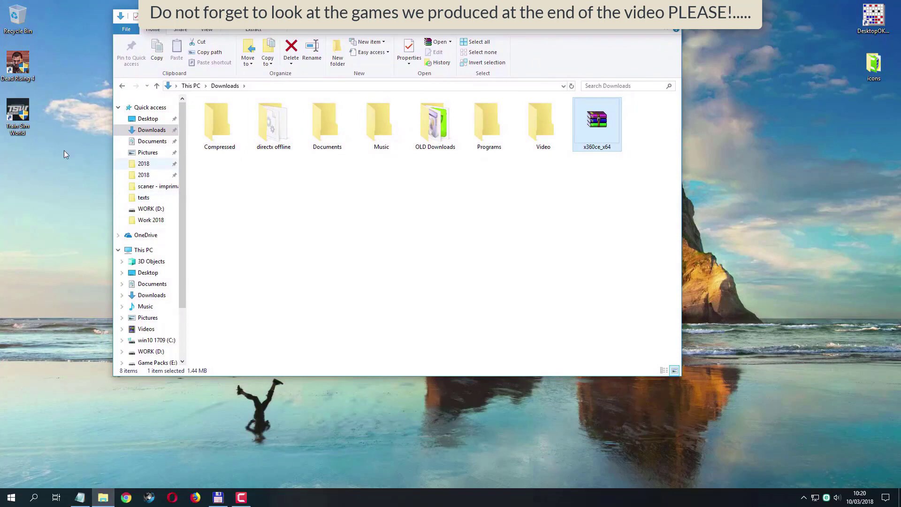
Open the file location of the Dead Rising 4 shortcut and copy the x360ce_x64 archive from Downloads into that game folder.
click(33, 65)
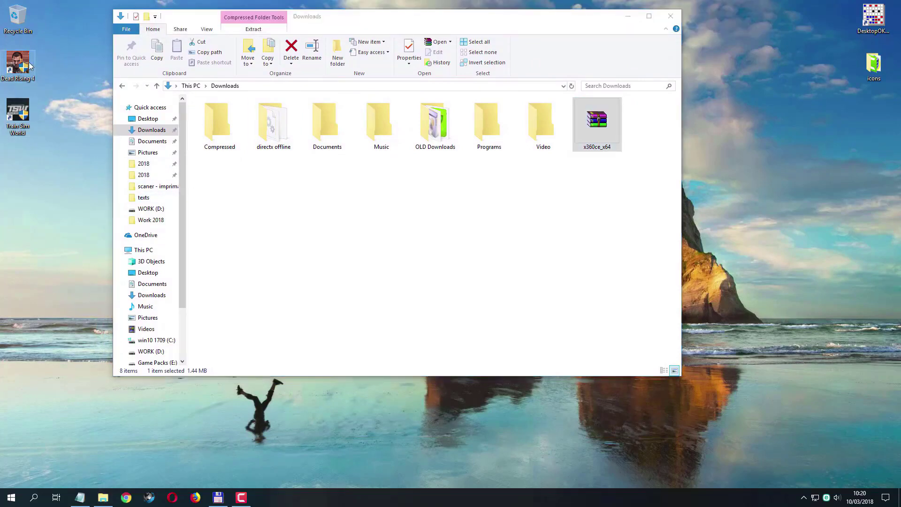
right_click(25, 65)
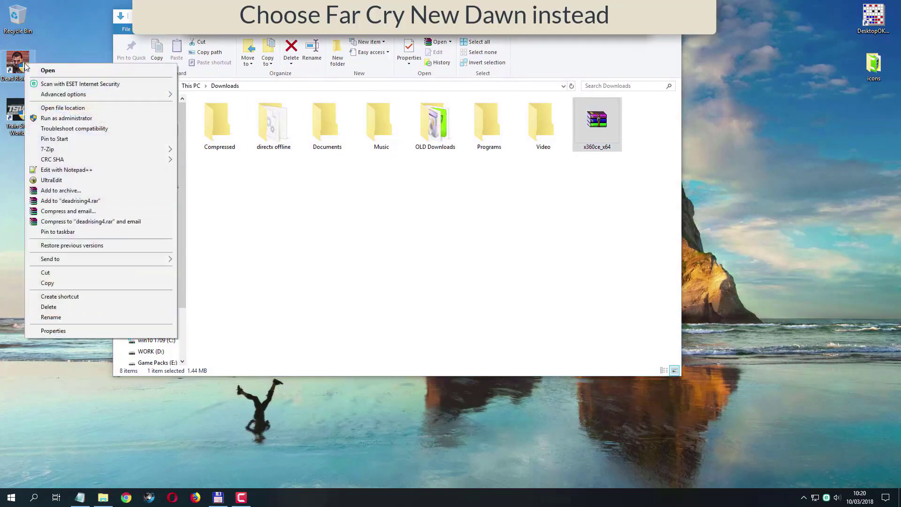
click(73, 108)
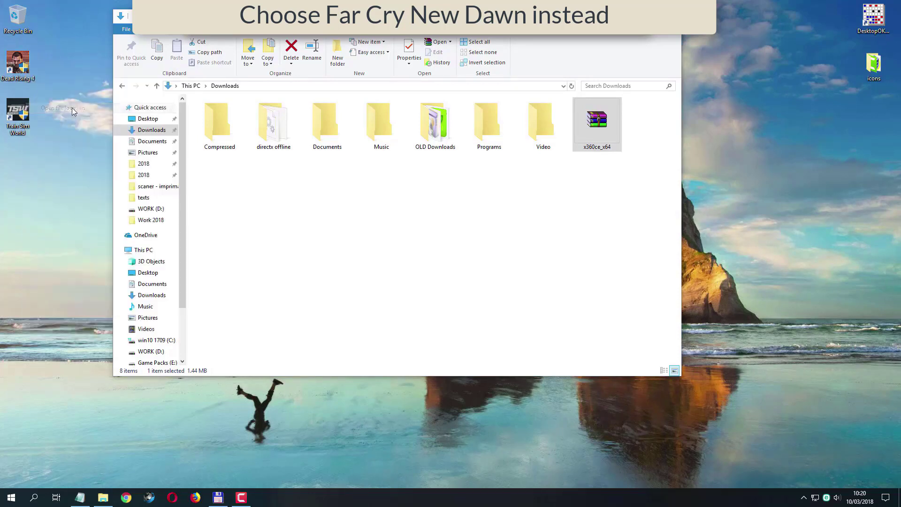
drag(352, 41, 518, 184)
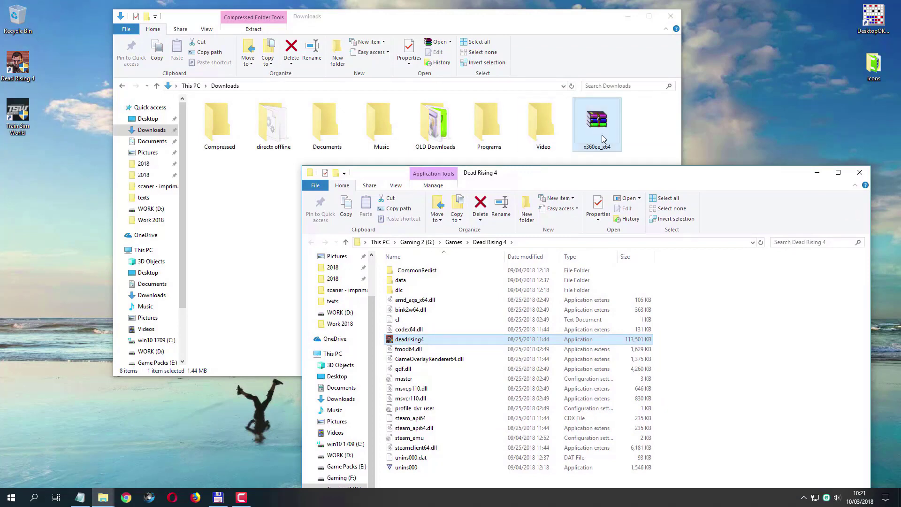
drag(598, 131, 791, 383)
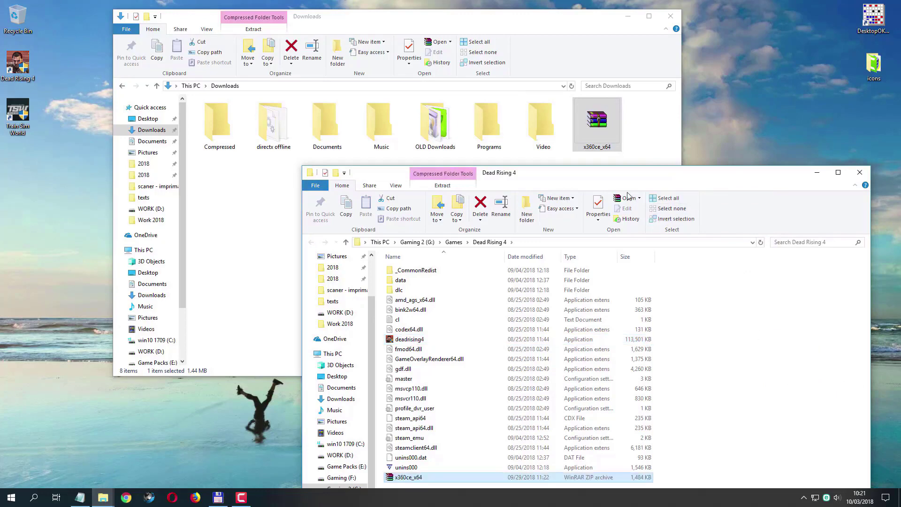
drag(606, 179, 553, 177)
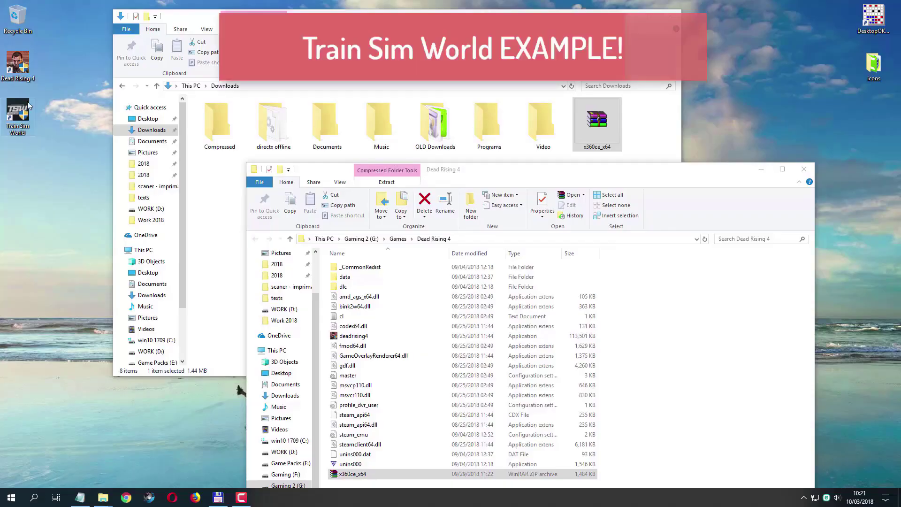
Open the file location of the Train Sim World shortcut and copy the x360ce_x64 archive from Downloads into its Win64 folder.
right_click(26, 115)
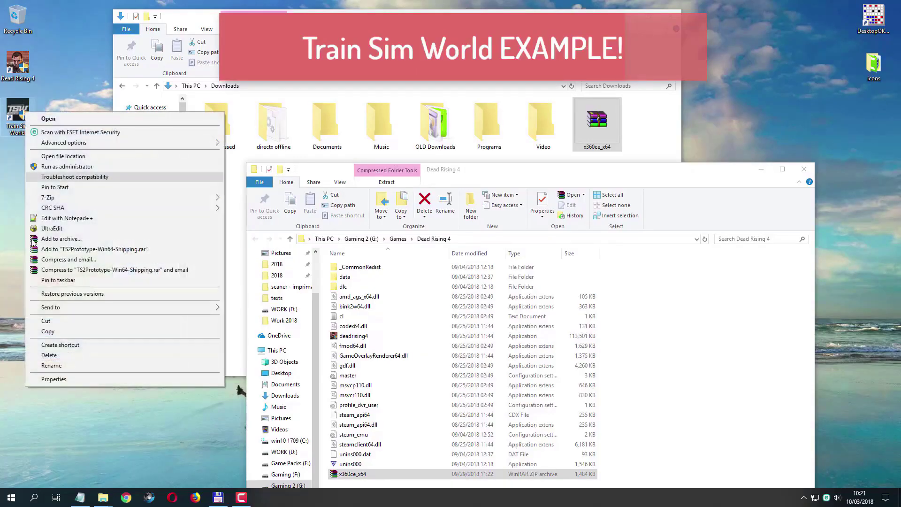
click(116, 156)
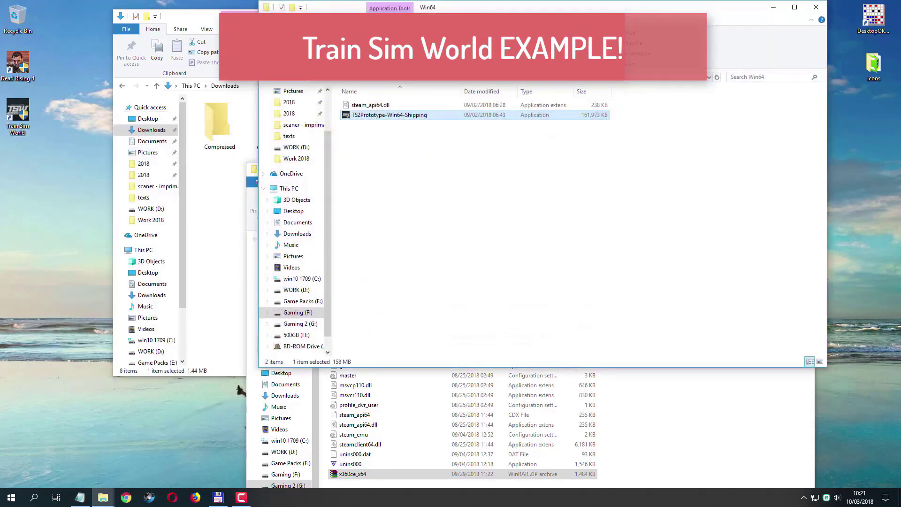
drag(569, 13, 689, 145)
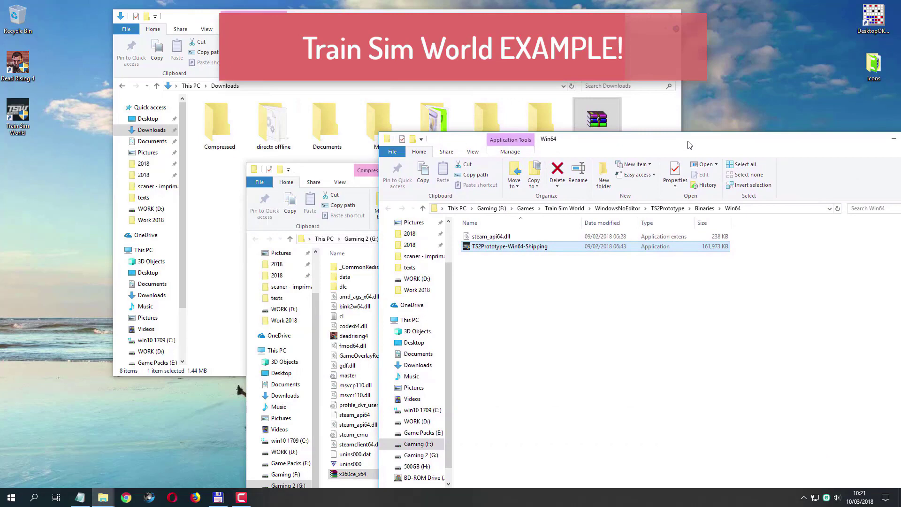
drag(689, 144, 689, 189)
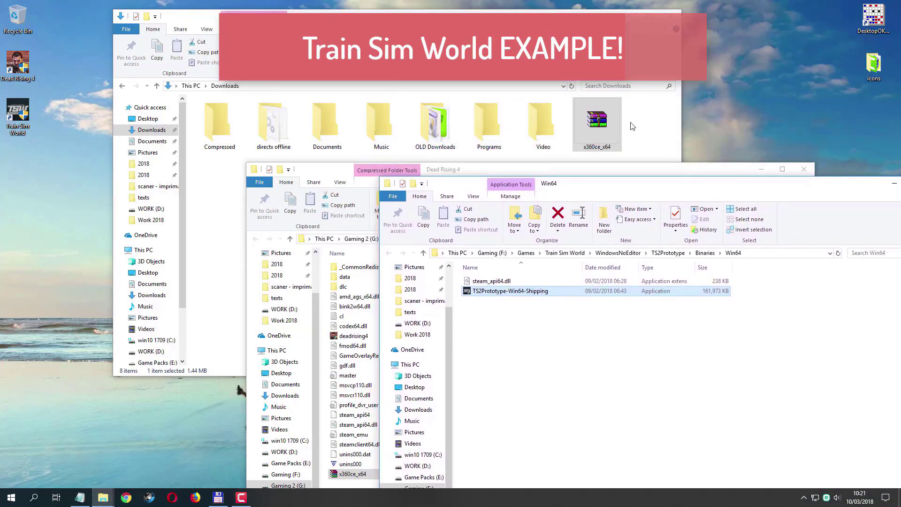
drag(593, 123, 671, 384)
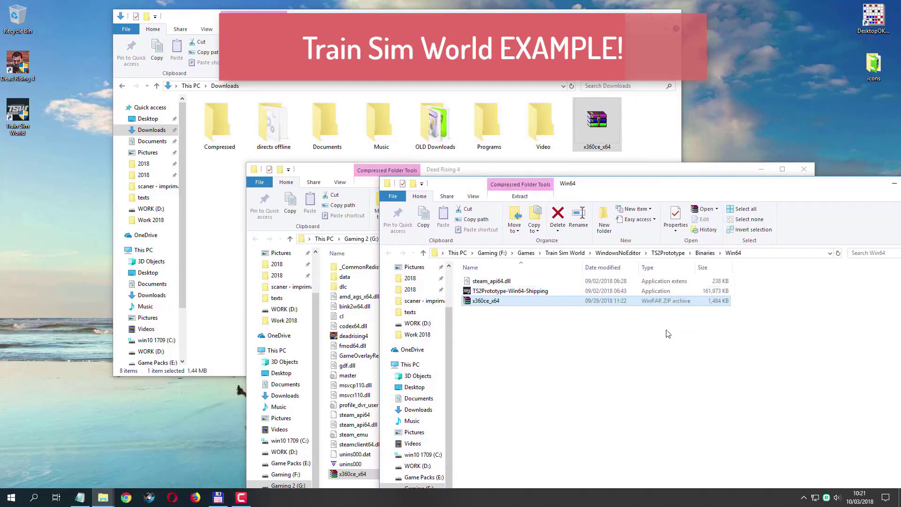
drag(760, 187, 631, 161)
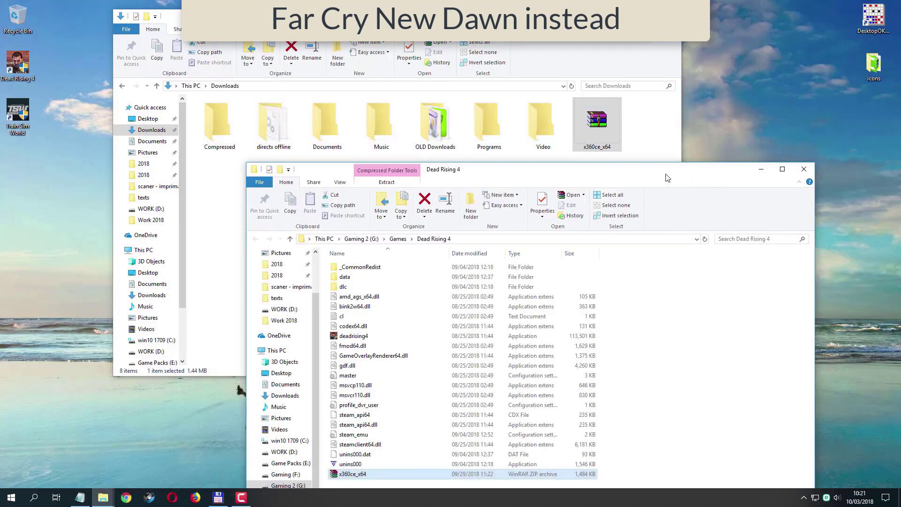
drag(664, 174, 527, 39)
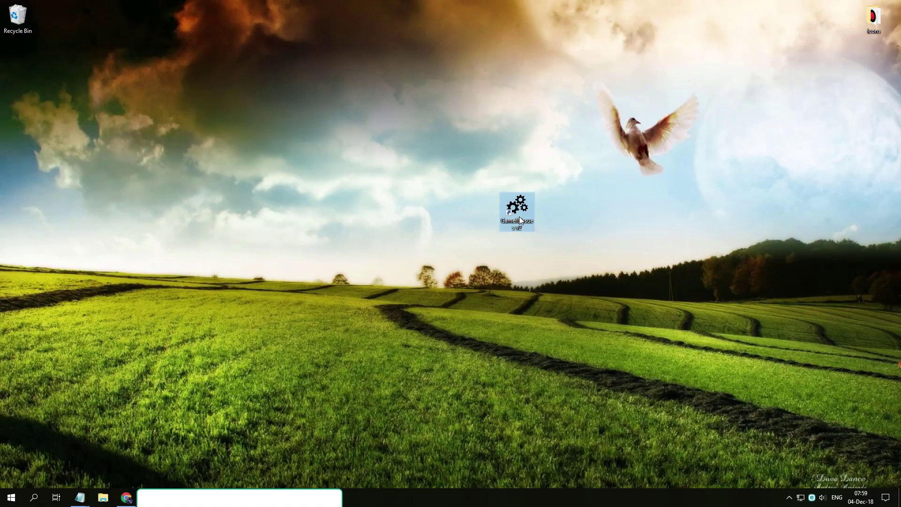
Launch the Gamefixissue tool from the desktop and start its Gamepad Emulator installer, continuing to the directory choice.
double_click(520, 215)
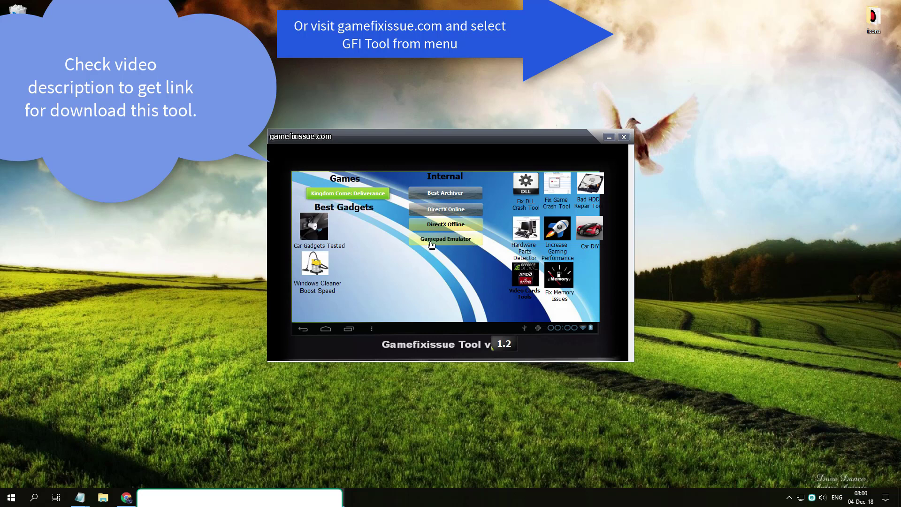
click(431, 243)
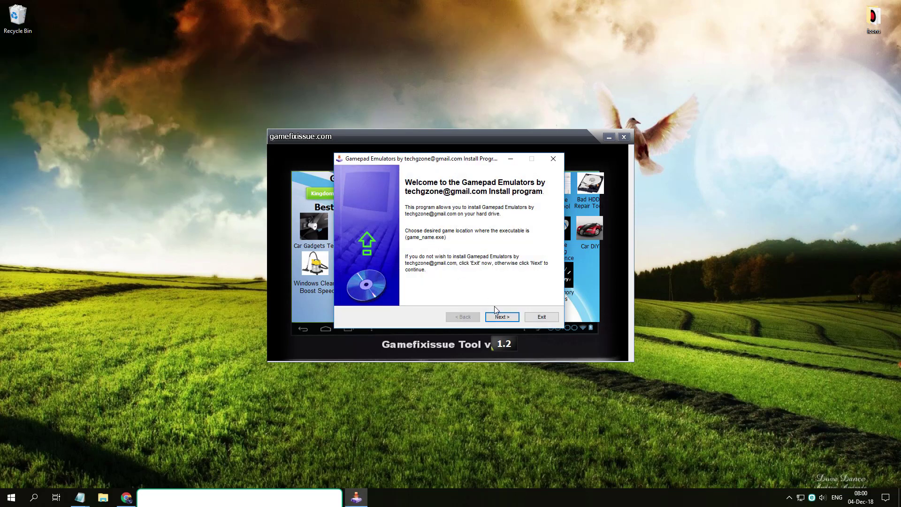
click(501, 316)
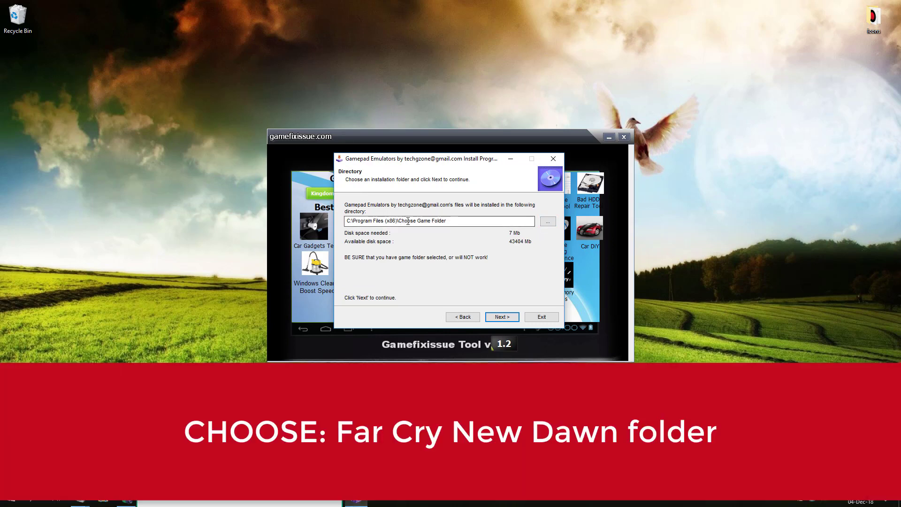
Set the installation directory to the Just Cause 4 folder inside Steam Folder for Games on the Gaming (F:) drive.
click(549, 223)
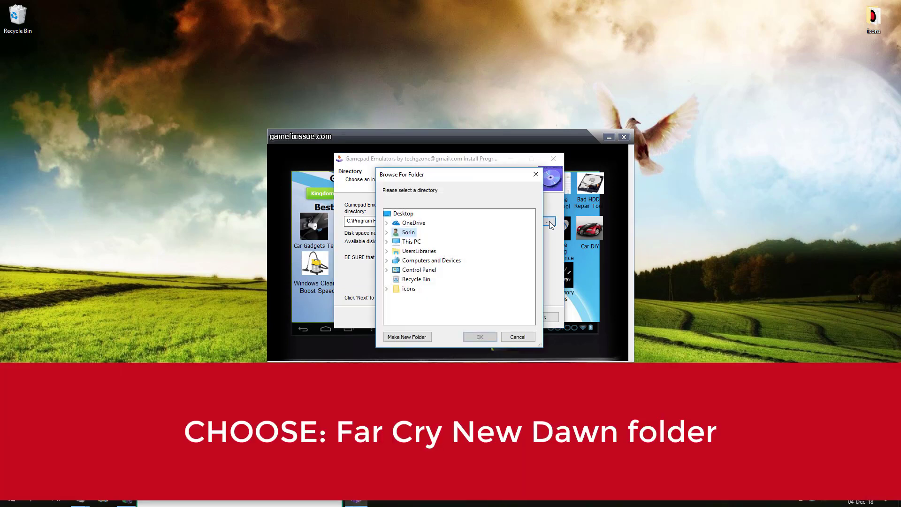
double_click(419, 243)
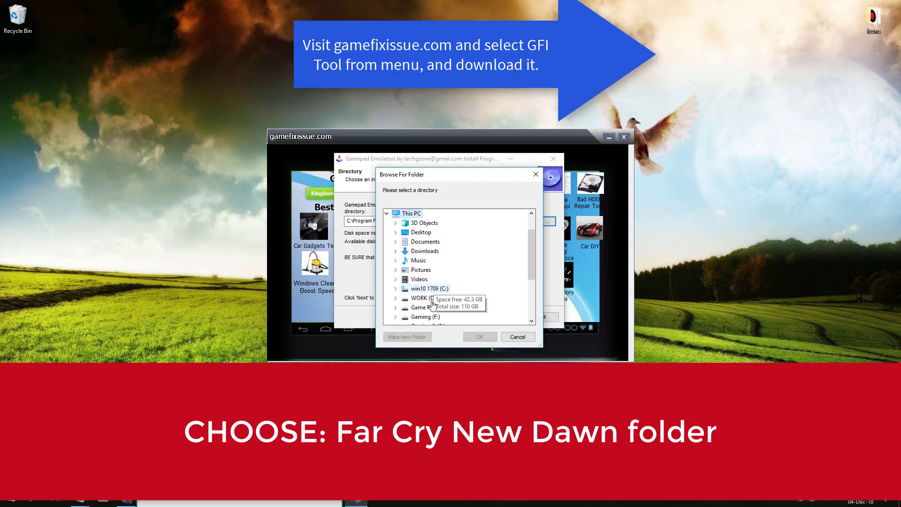
double_click(425, 317)
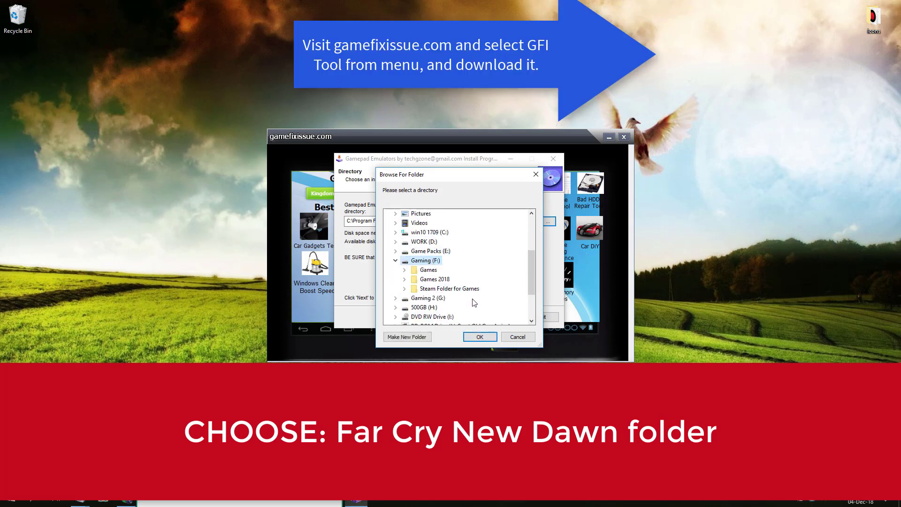
click(454, 290)
double_click(438, 290)
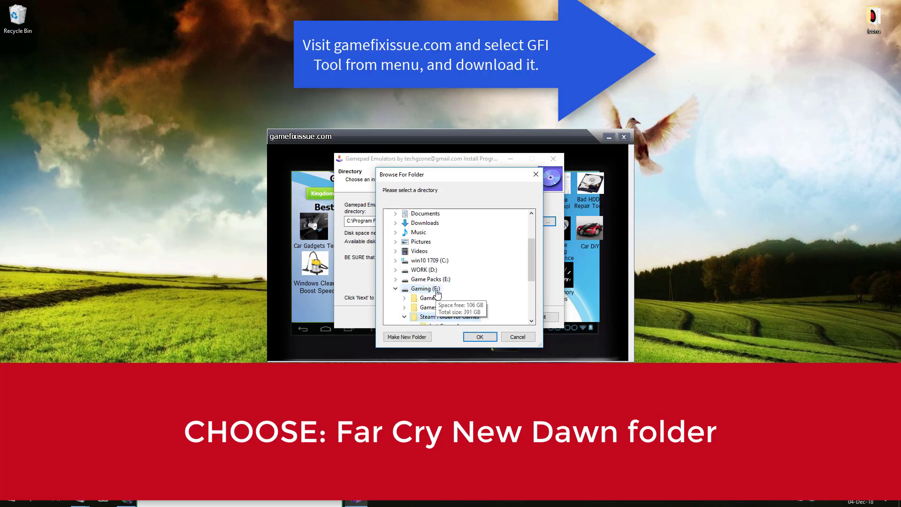
scroll(437, 293, down, 1)
click(450, 242)
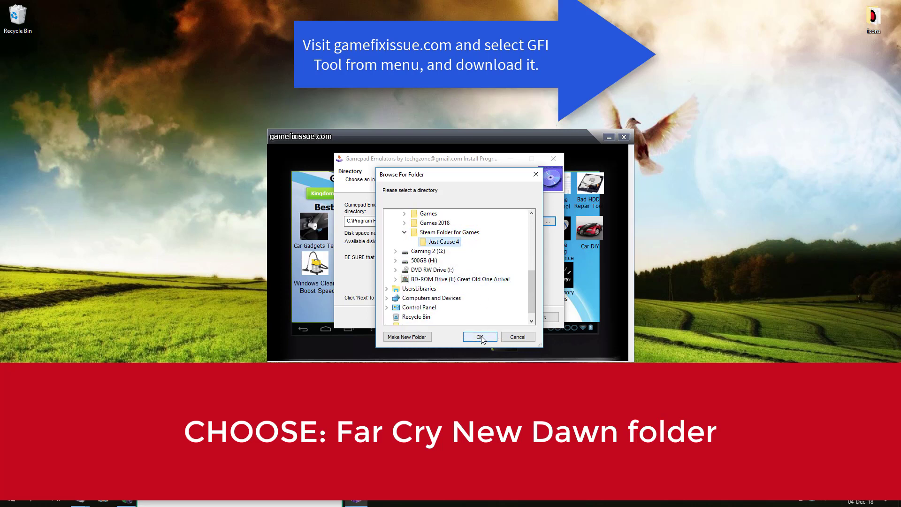
click(480, 337)
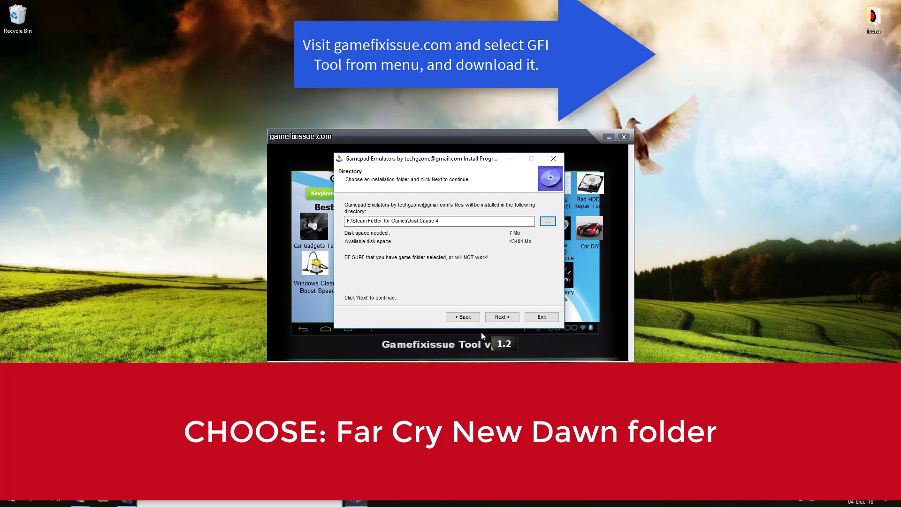
Run the Gamepad Emulators installation into the chosen game folder and exit the installer.
click(509, 319)
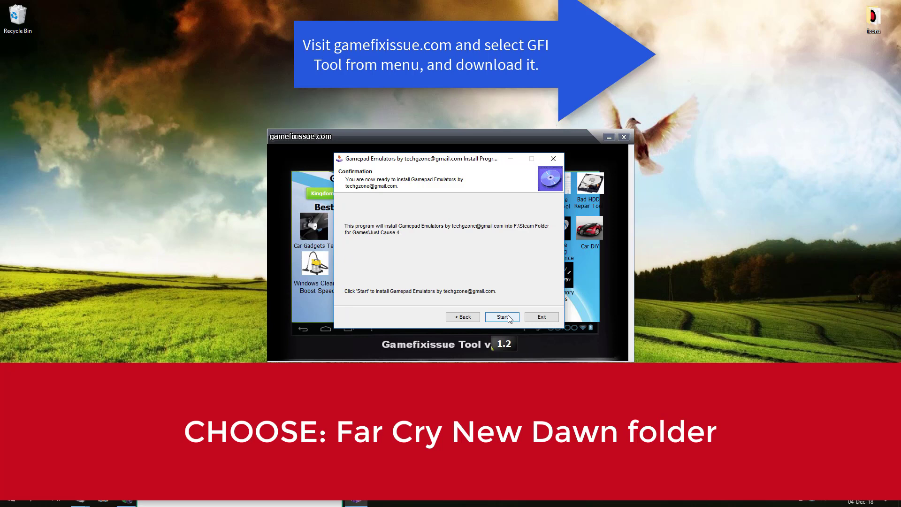
click(510, 318)
click(538, 315)
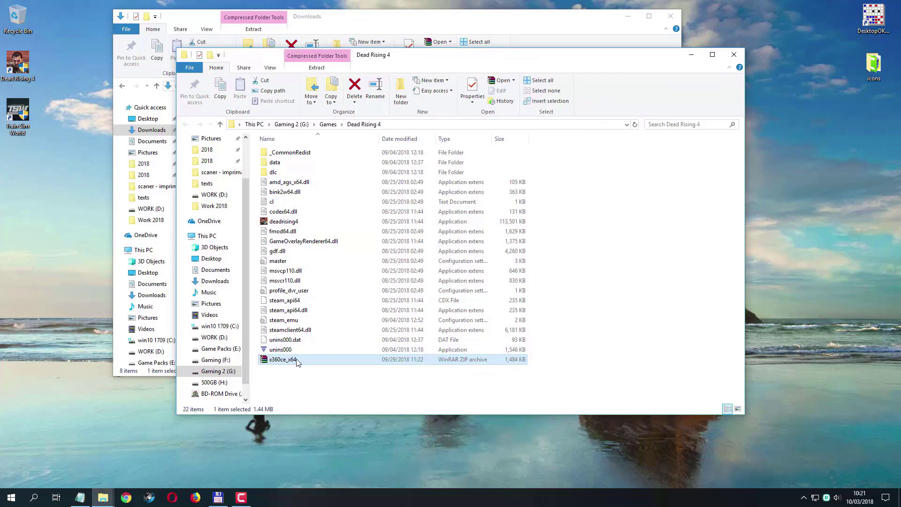
Extract the x360ce_x64 archive directly into the Dead Rising 4 folder with 7-Zip.
right_click(297, 361)
mouse_move(340, 177)
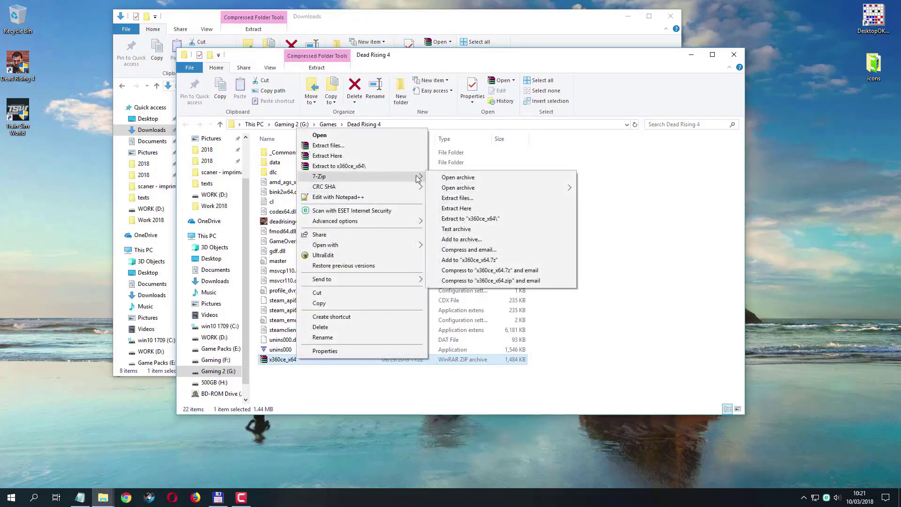
click(482, 208)
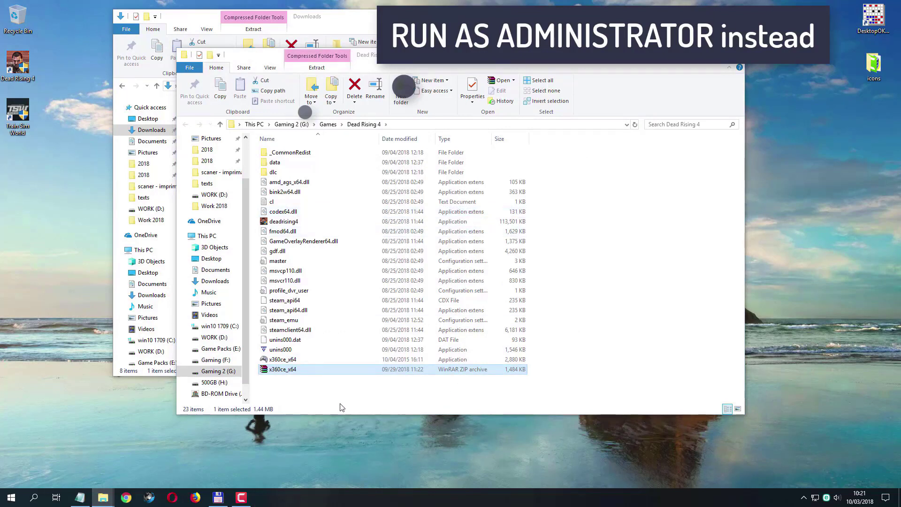
Run the extracted x360ce_x64 application and create the missing xinput1_3.dll file.
click(312, 359)
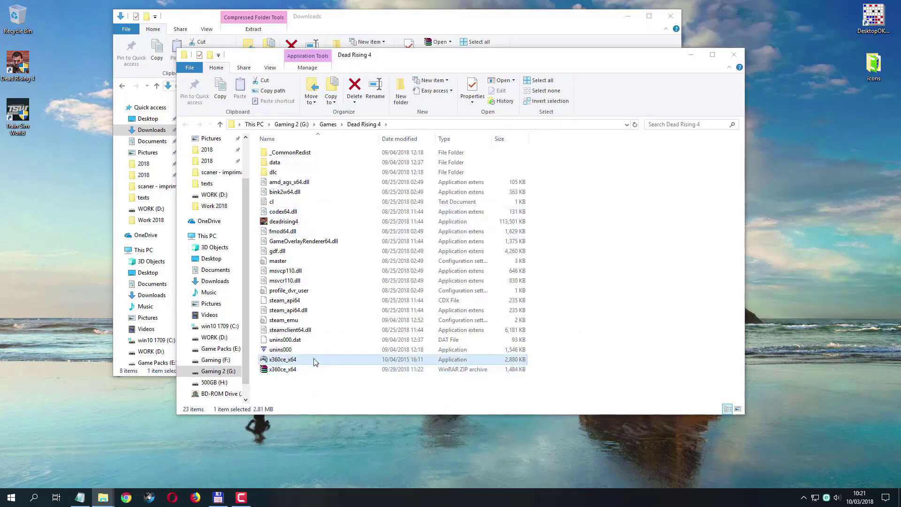
double_click(282, 359)
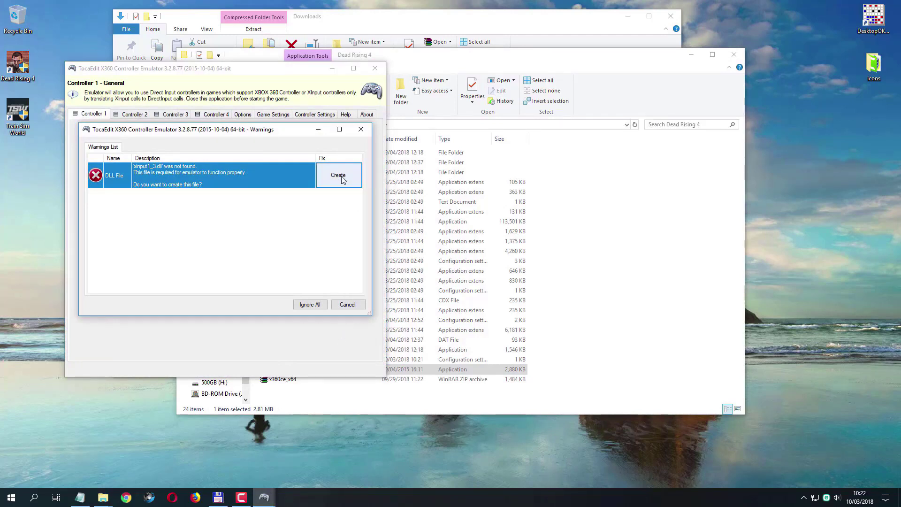
click(338, 176)
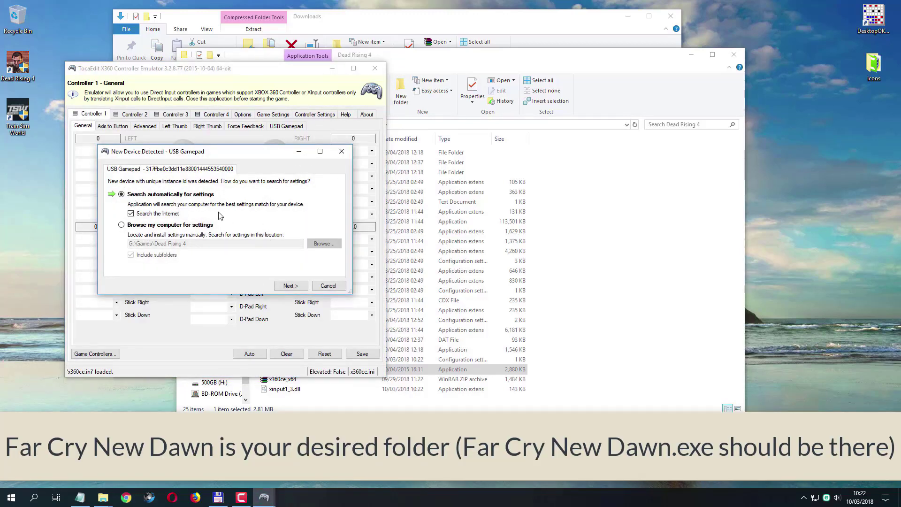
Search automatically for USB Gamepad settings, allow the network connection permanently, finish the device setup, and continue past the application exception.
click(300, 287)
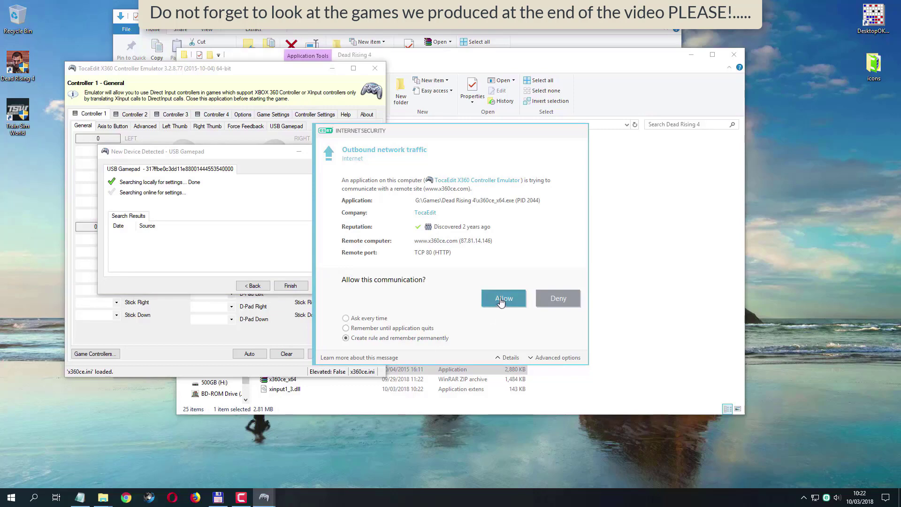
click(499, 300)
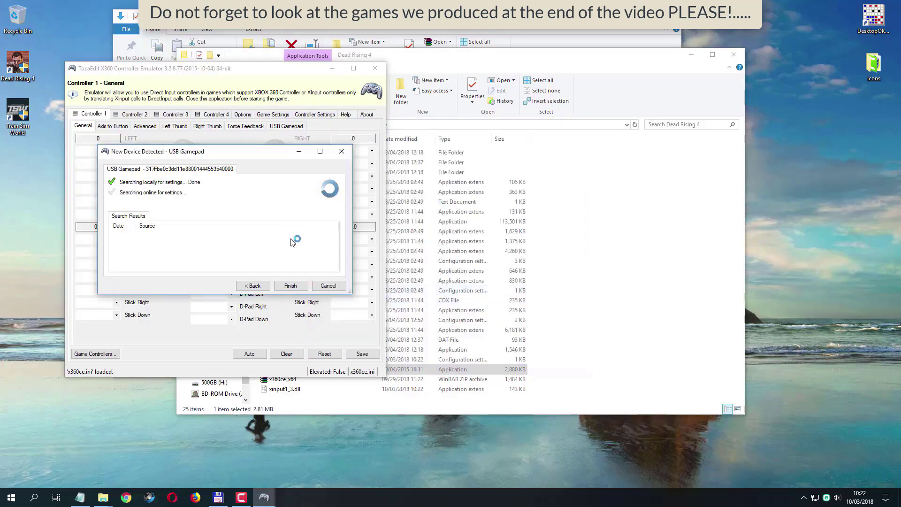
click(291, 286)
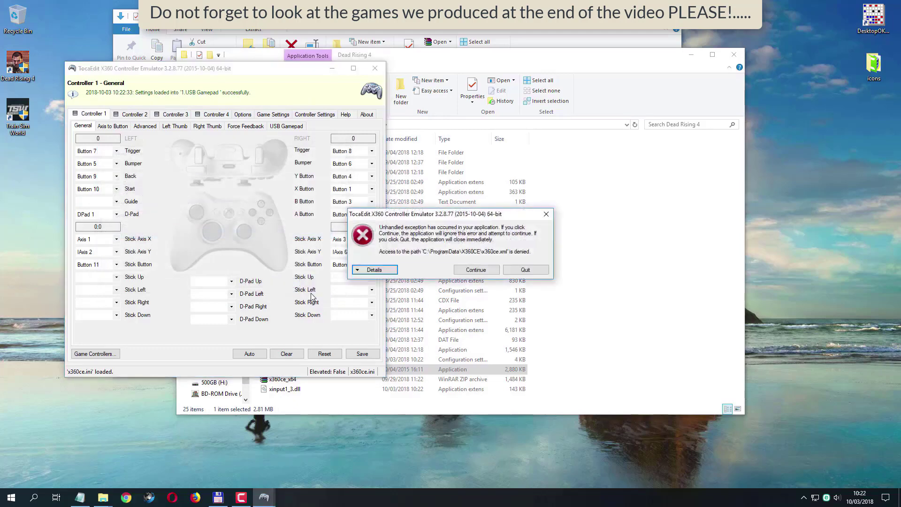
click(476, 269)
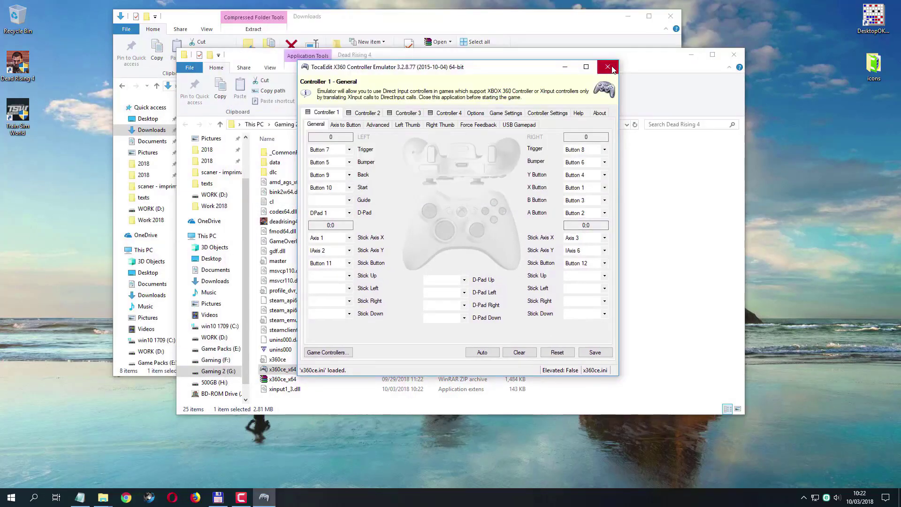
Try to save the Controller 1 settings, continue past the exception, and close the controller emulator.
click(603, 355)
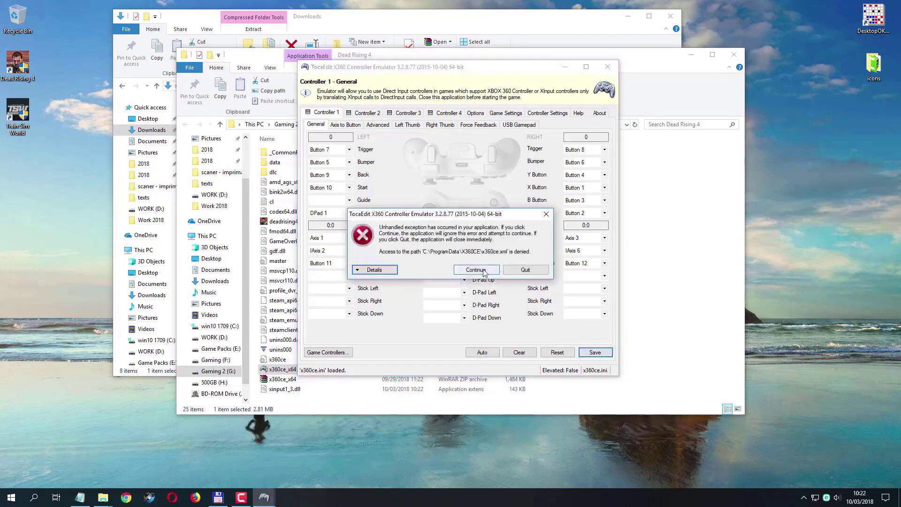
click(478, 270)
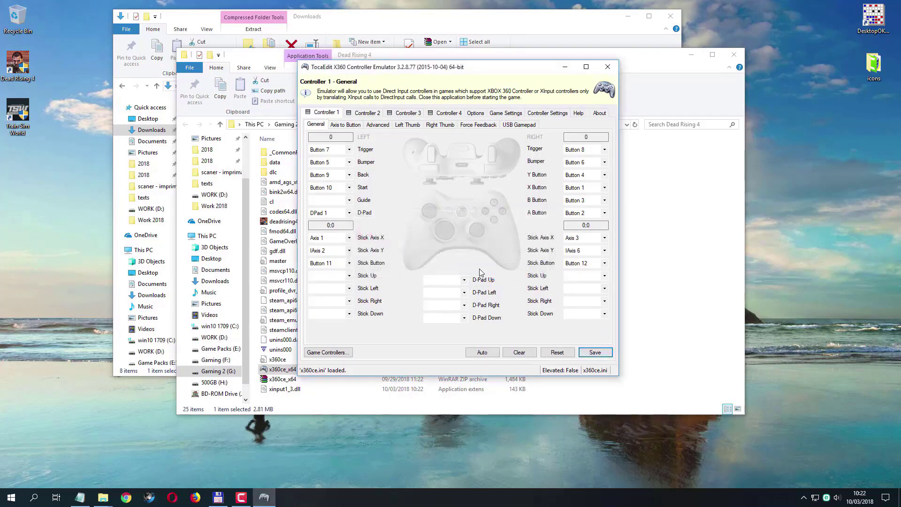
click(608, 67)
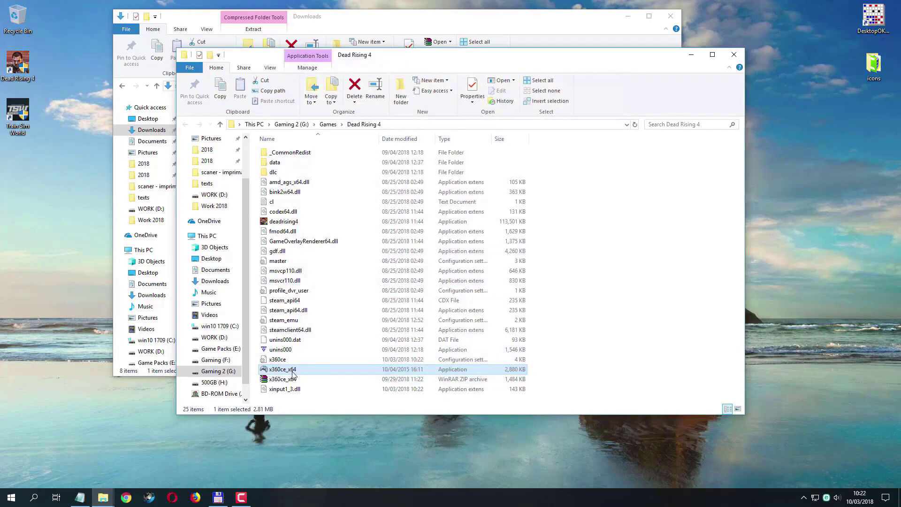
Run the x360ce_x64 application in the Dead Rising 4 folder as administrator.
right_click(295, 370)
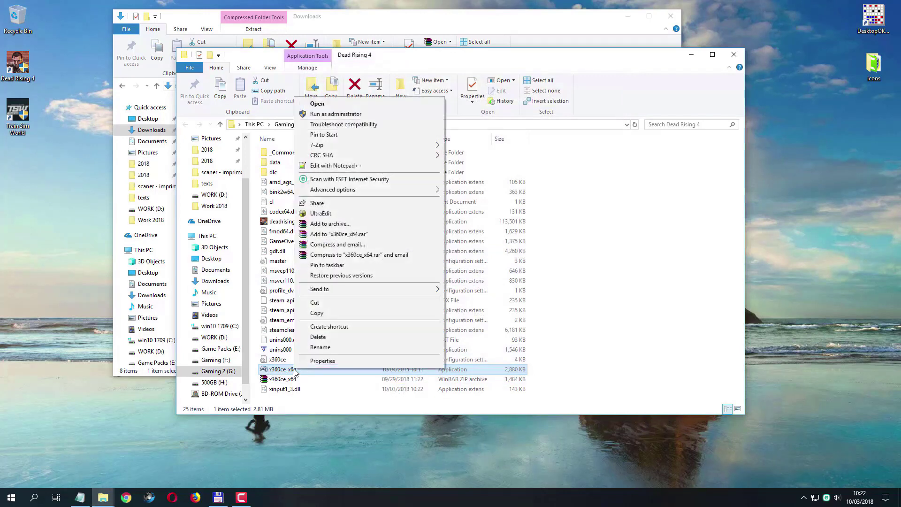
click(360, 118)
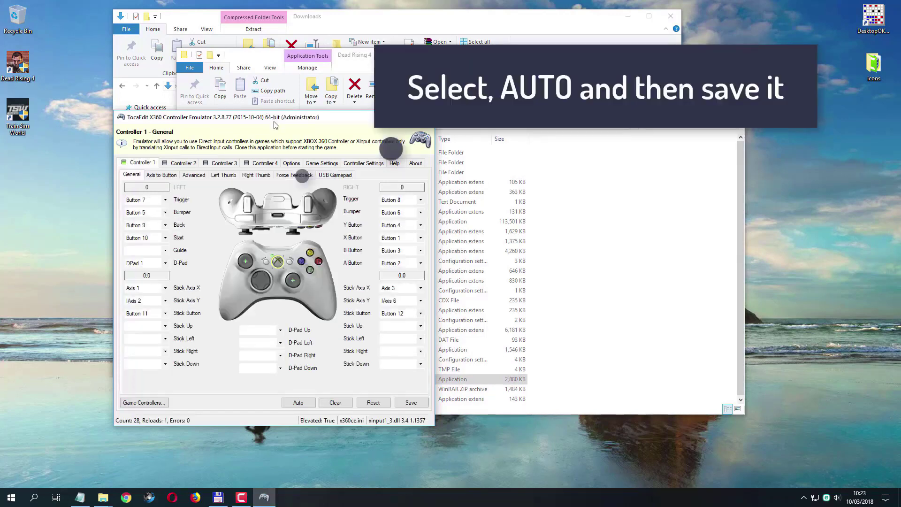
drag(276, 121, 402, 108)
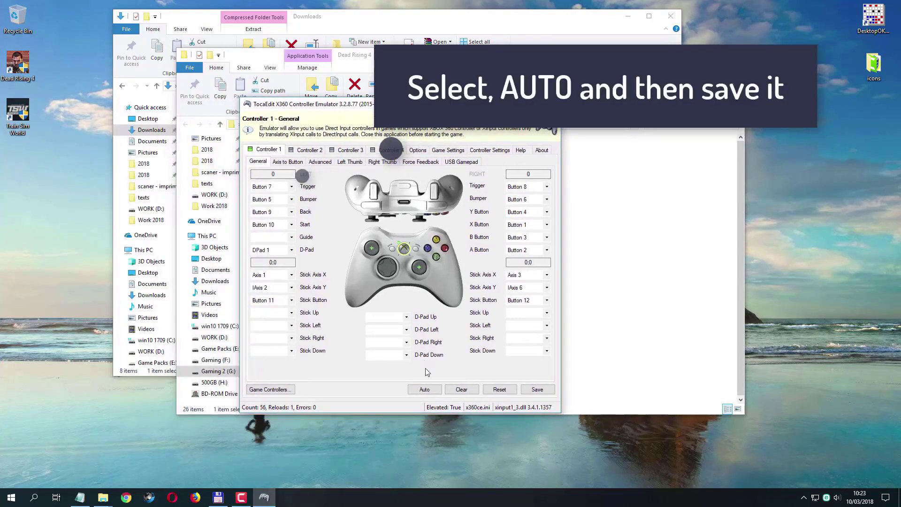
Fill all Controller 1 settings automatically, save them, and close the emulator.
click(425, 390)
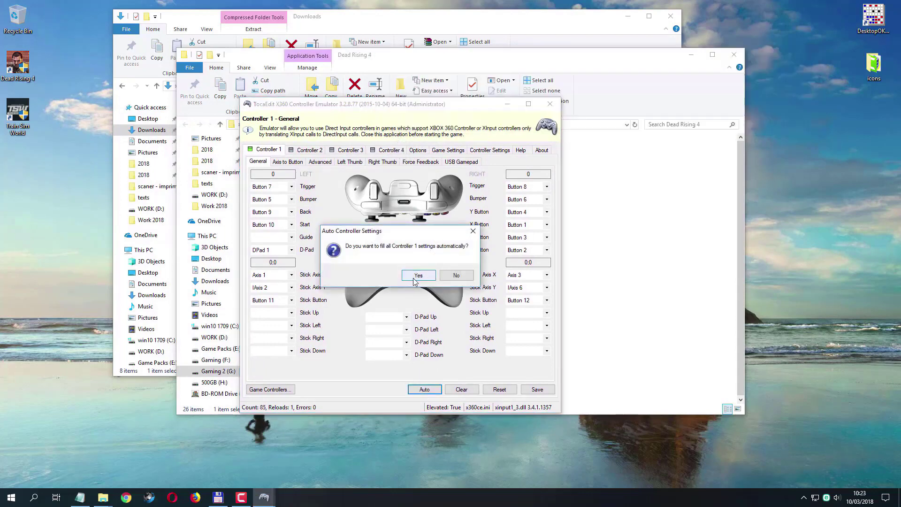
click(415, 278)
click(545, 392)
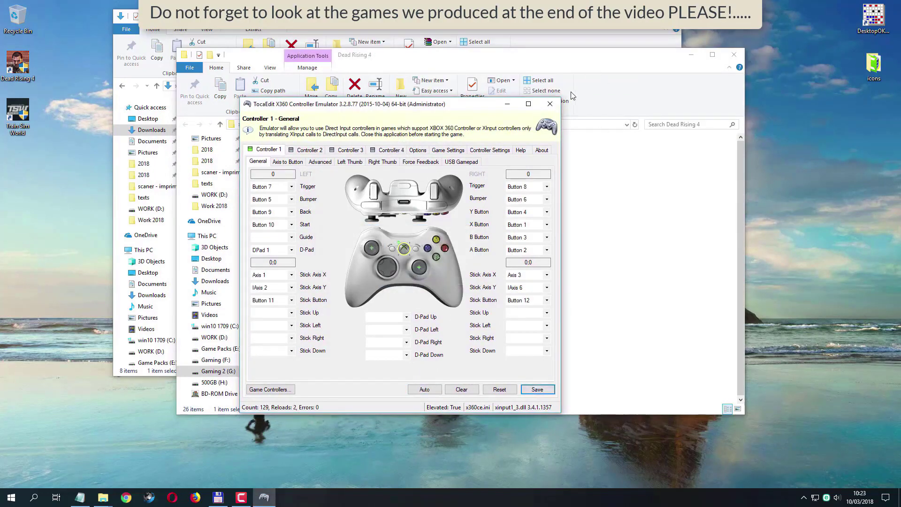
click(550, 104)
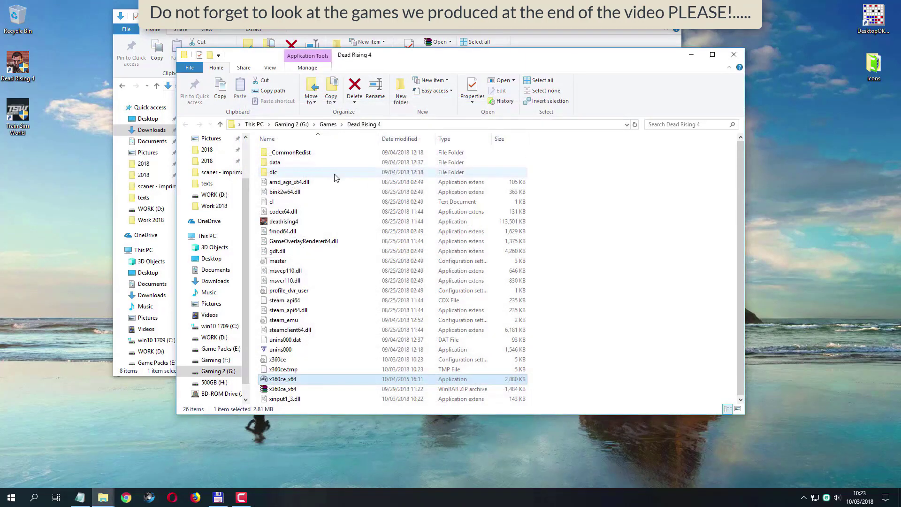
Try to launch Dead Rising 4 from its desktop shortcut.
click(341, 224)
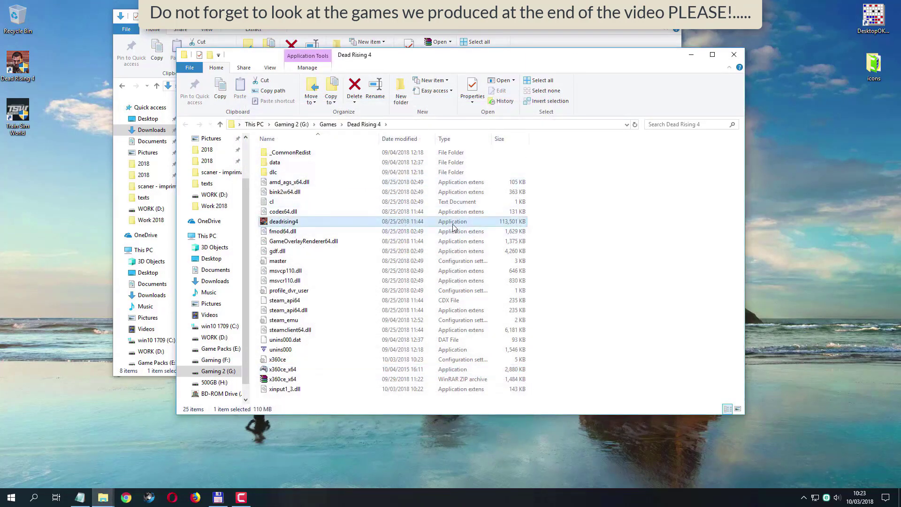
double_click(29, 70)
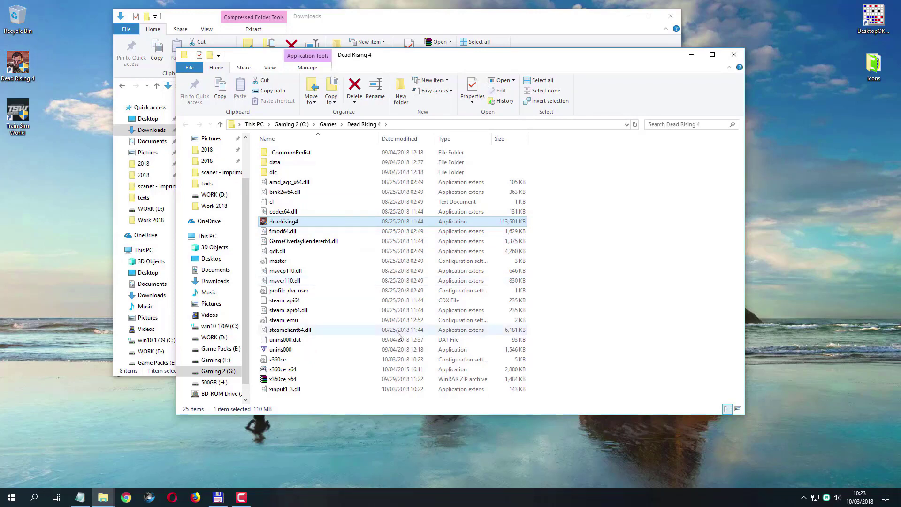
Run x360ce_x64 as administrator again and enable the DI hook mask for x360ce_x64.exe in the game settings.
click(328, 371)
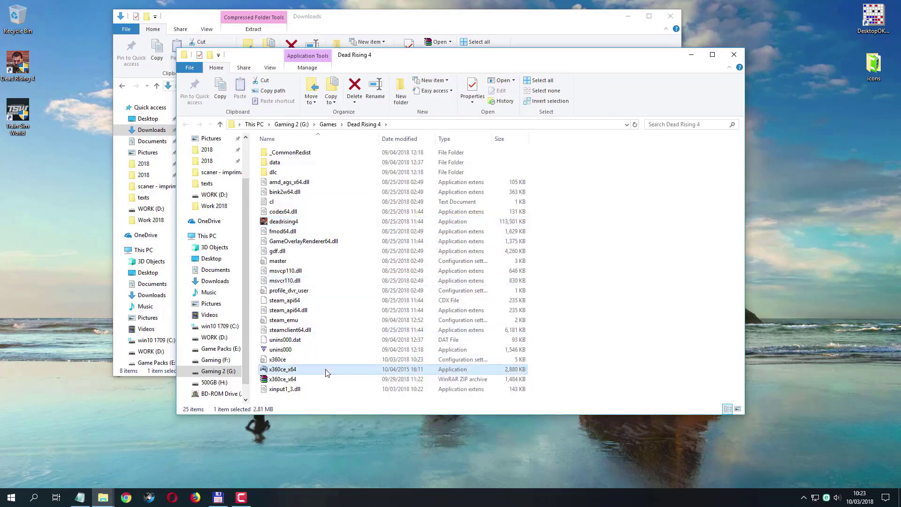
right_click(327, 373)
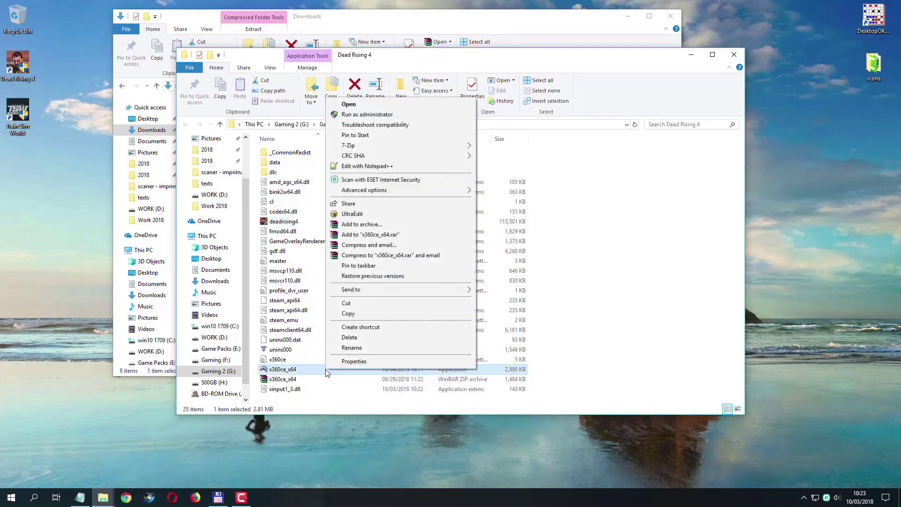
click(425, 114)
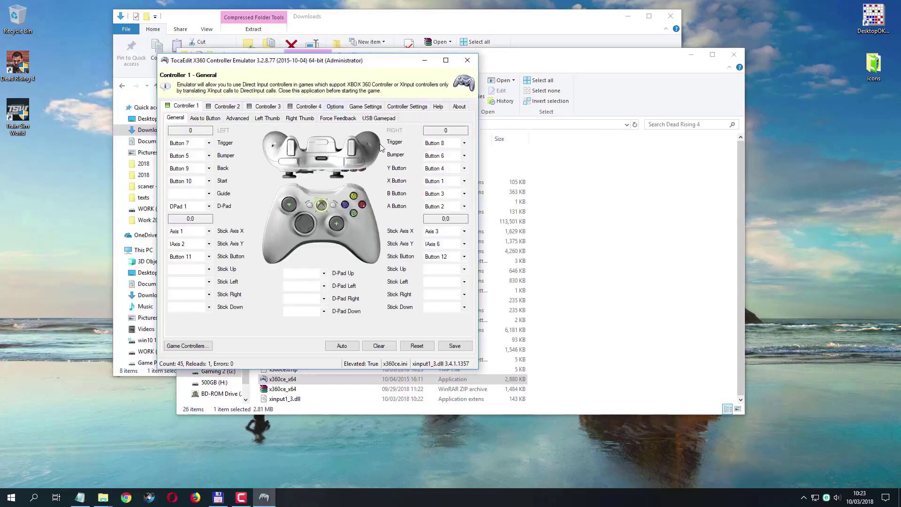
click(373, 109)
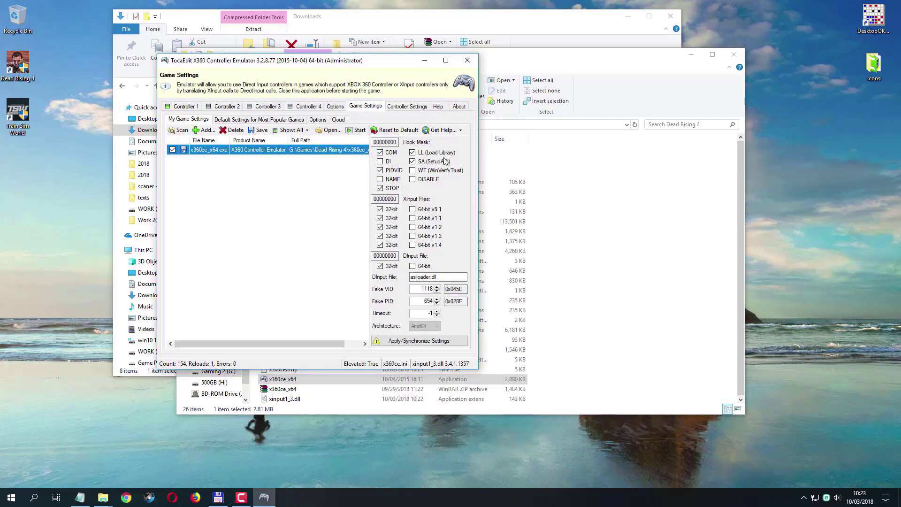
click(388, 162)
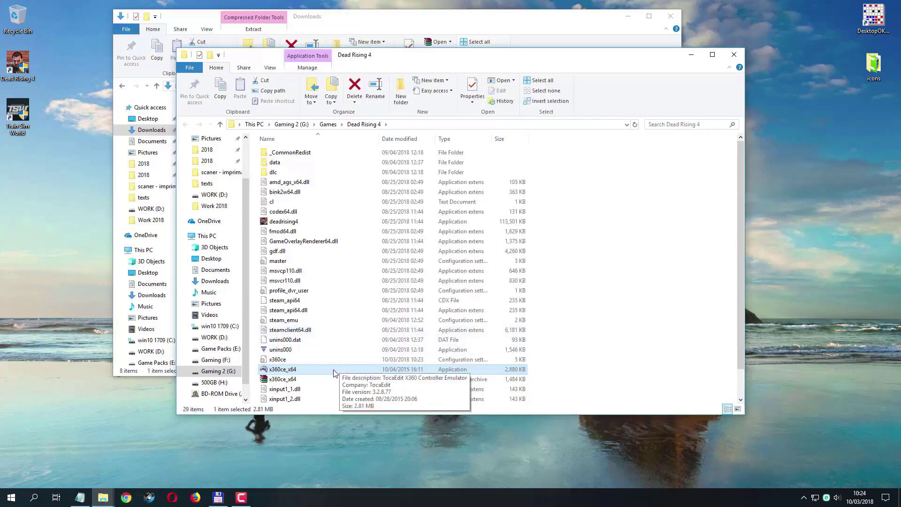
Reopen x360ce_x64 with administrator rights and show its game settings.
right_click(334, 370)
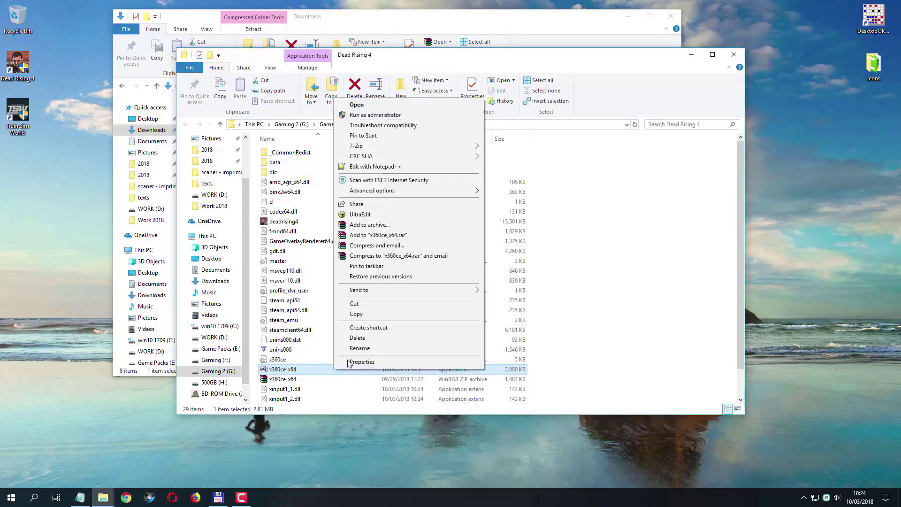
click(396, 117)
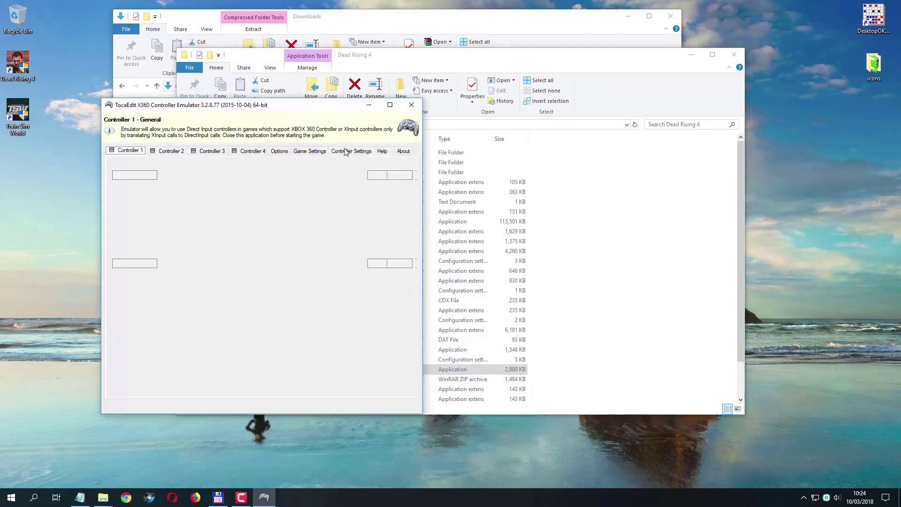
click(309, 150)
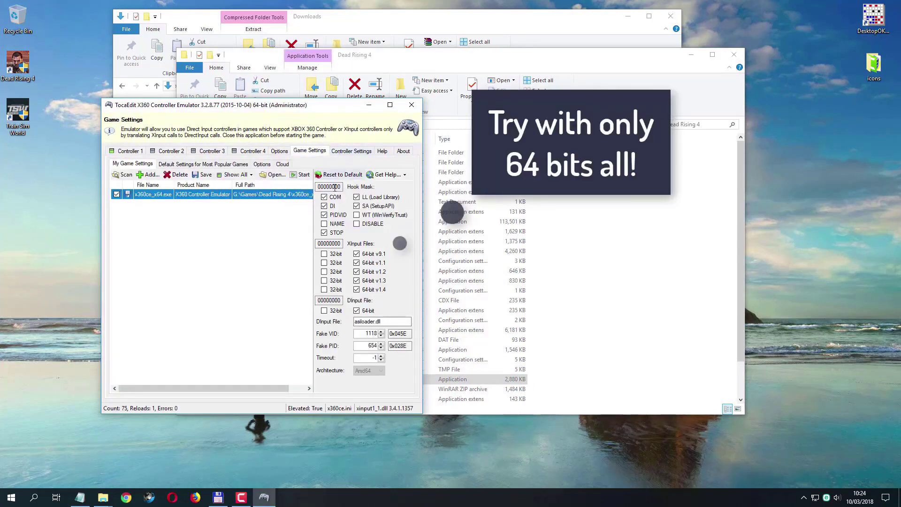
Clear all Hook Mask options for x360ce_x64.exe, including COM, DI, PIDVID, STOP, LL and SA, save the game settings, and close the emulator.
click(334, 232)
click(335, 215)
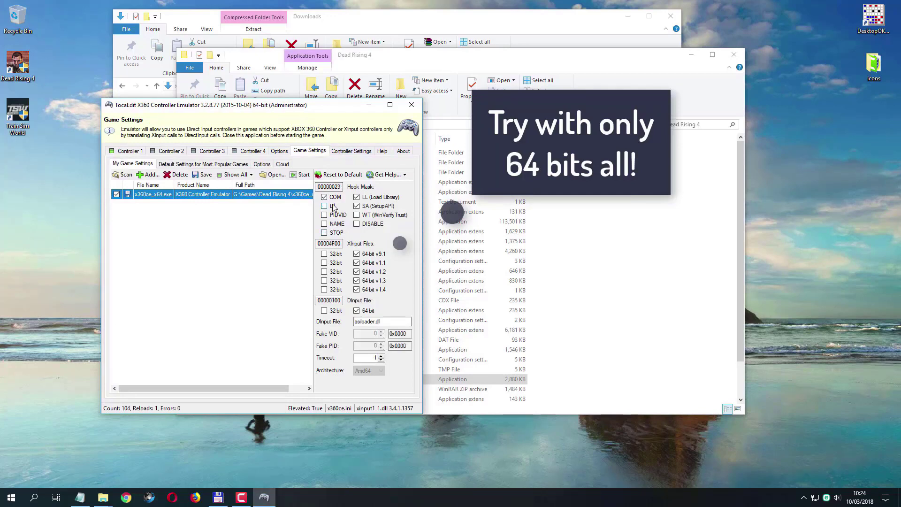
click(333, 206)
click(334, 198)
click(374, 207)
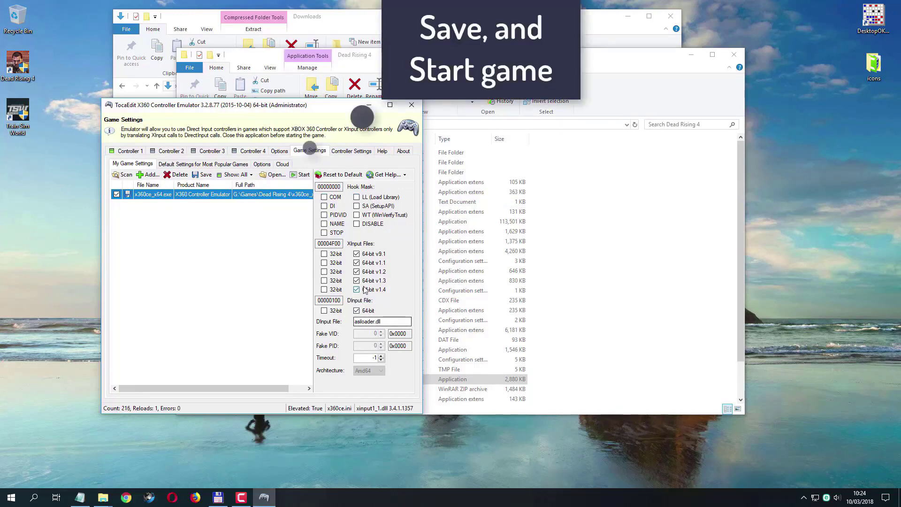
click(201, 175)
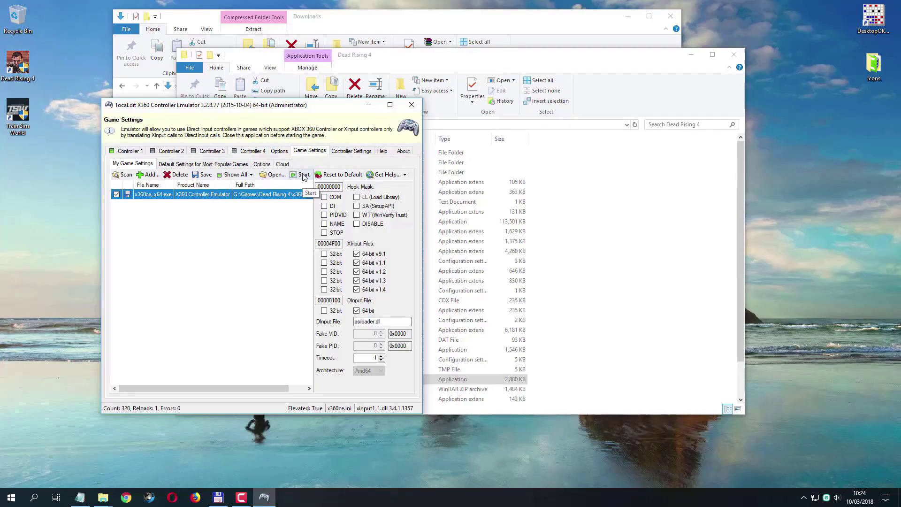
drag(311, 108, 443, 96)
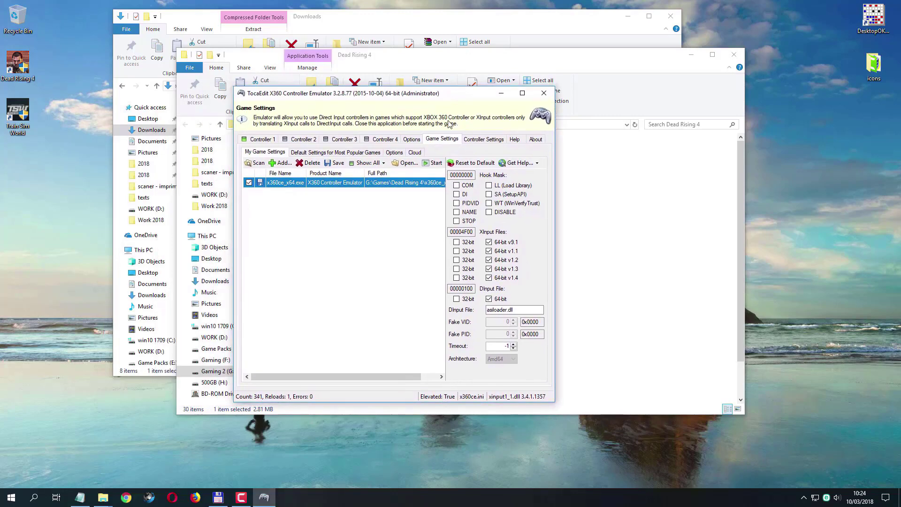
click(543, 94)
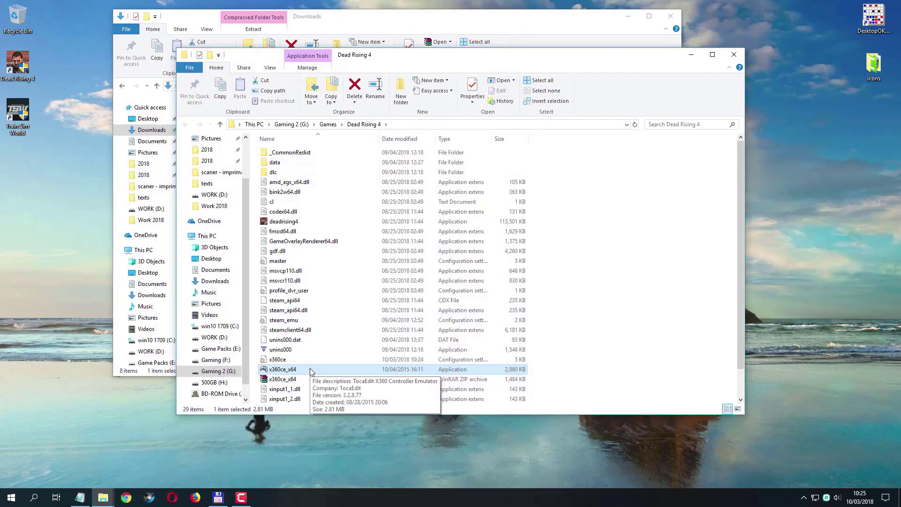
Start x360ce_x64 from the Dead Rising 4 folder as administrator once more.
right_click(311, 370)
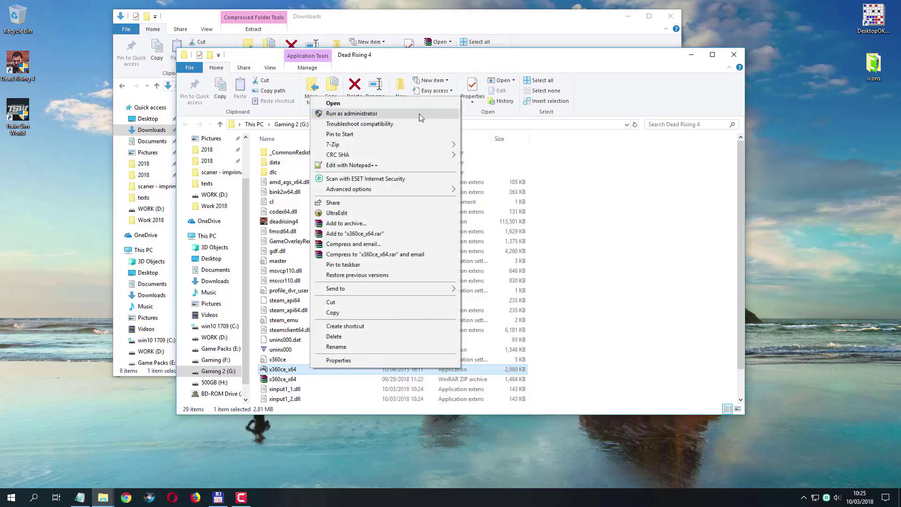
click(419, 113)
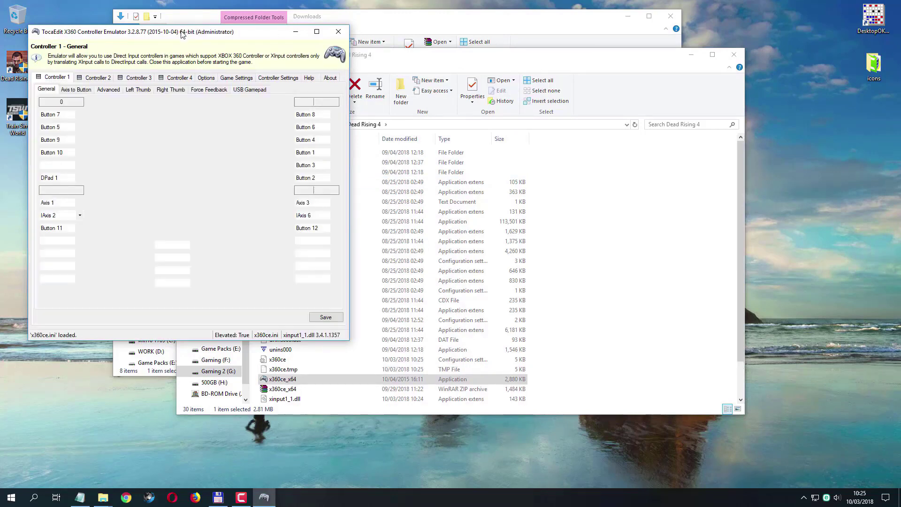
drag(183, 32, 368, 80)
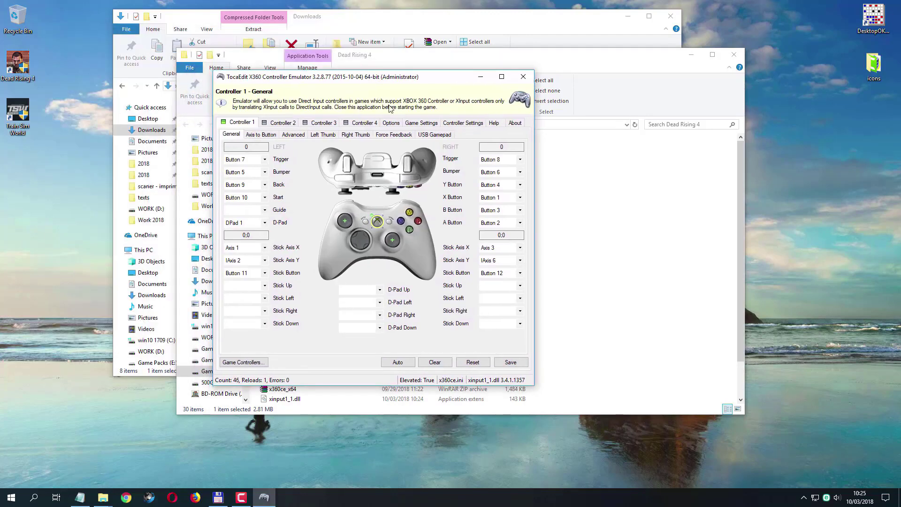
Choose deadrising4.exe: Dead Rising 4 as the program in the controller settings and list the most popular settings for the connected controller.
click(455, 124)
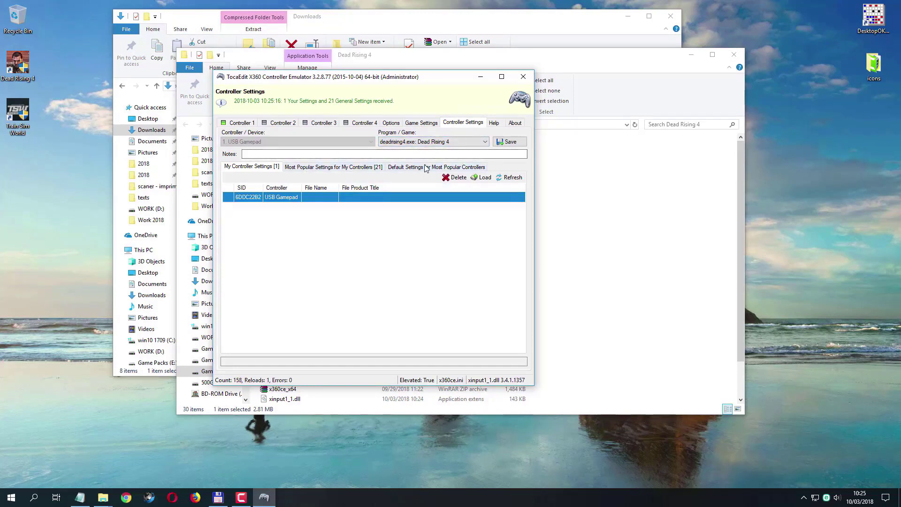
click(485, 142)
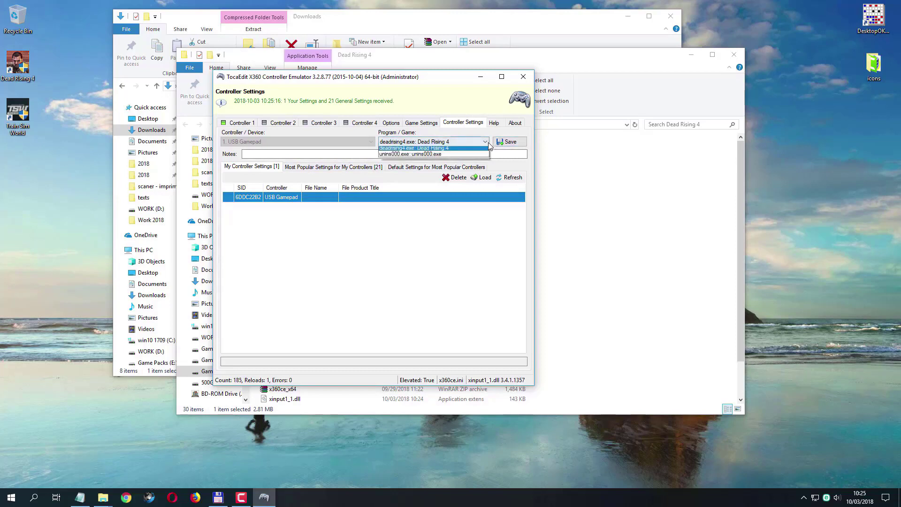
click(402, 150)
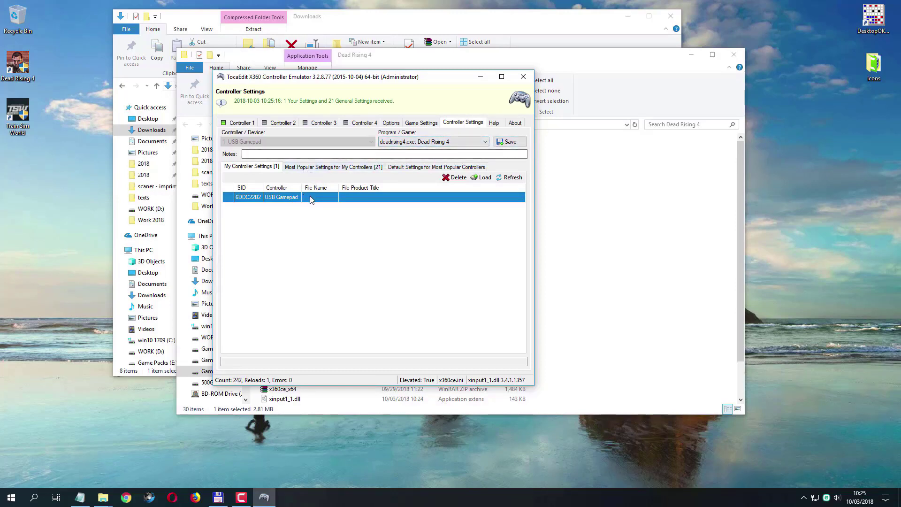
click(313, 168)
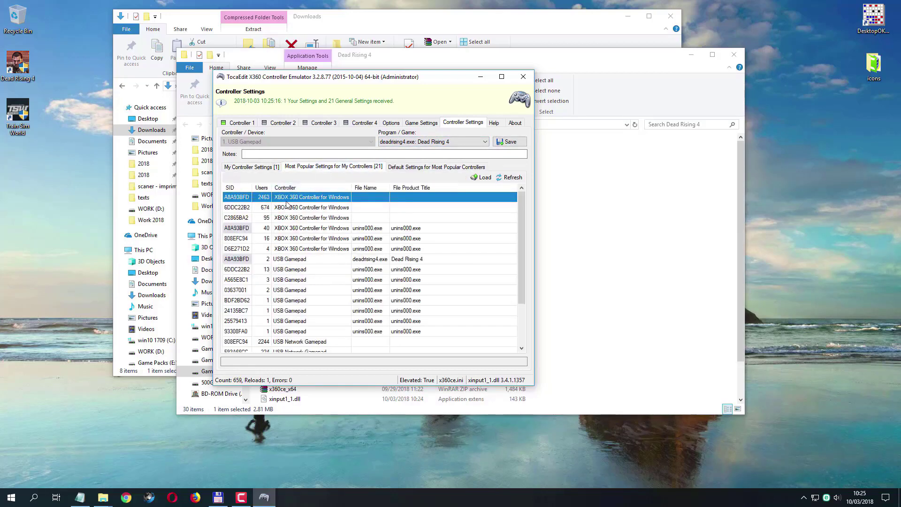
Load the most popular XBOX 360 Controller for Windows preset for the USB Gamepad and save it for deadrising4.exe.
click(481, 178)
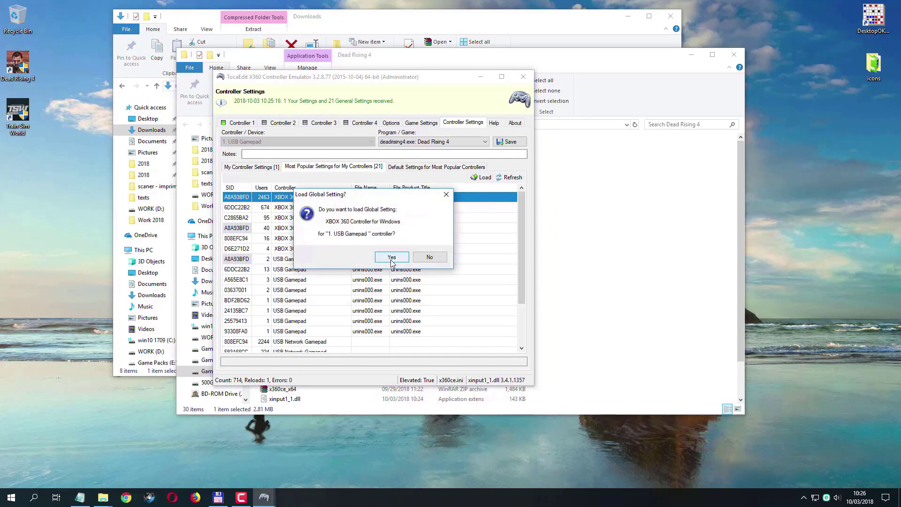
click(392, 259)
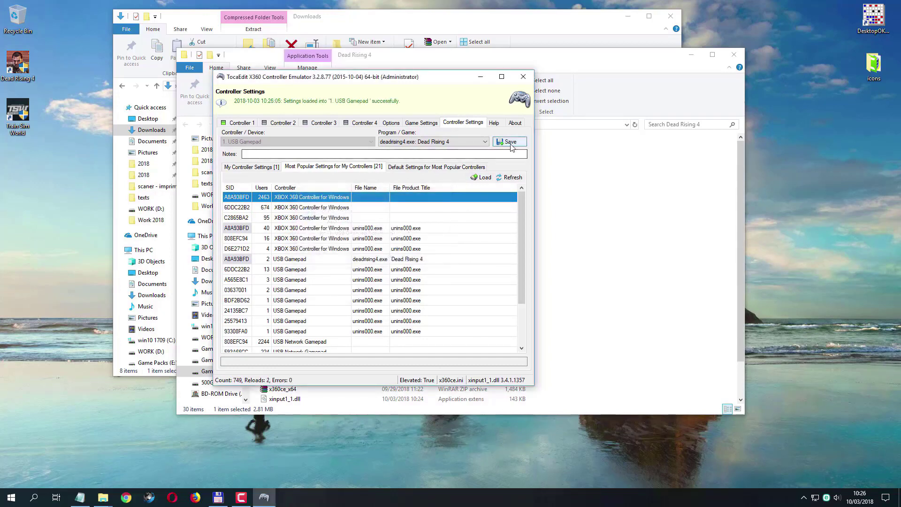
click(517, 142)
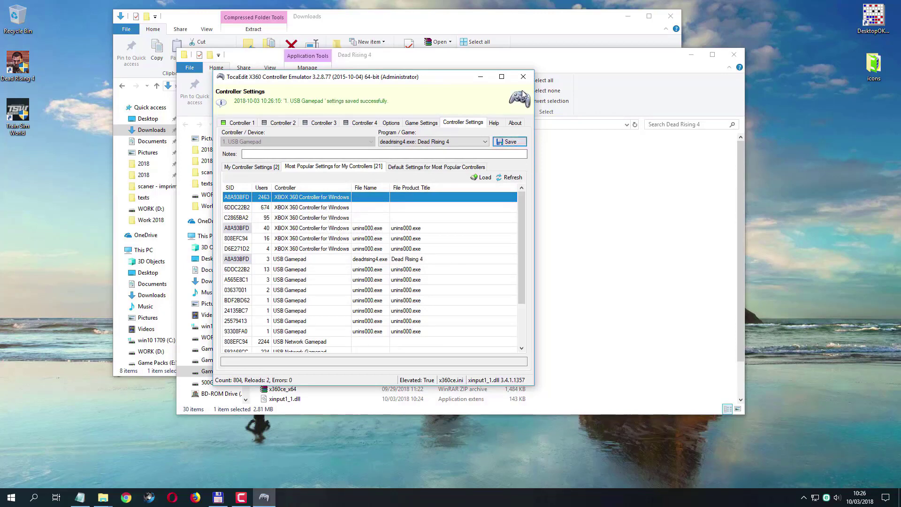
click(413, 123)
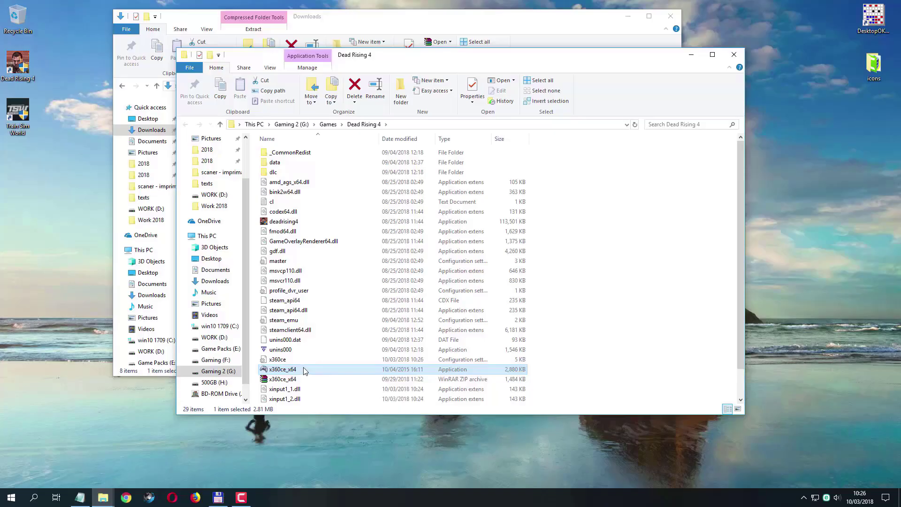
Run x360ce_x64 from the Dead Rising 4 folder with administrator rights and show the game settings for x360ce_x64.exe.
right_click(304, 370)
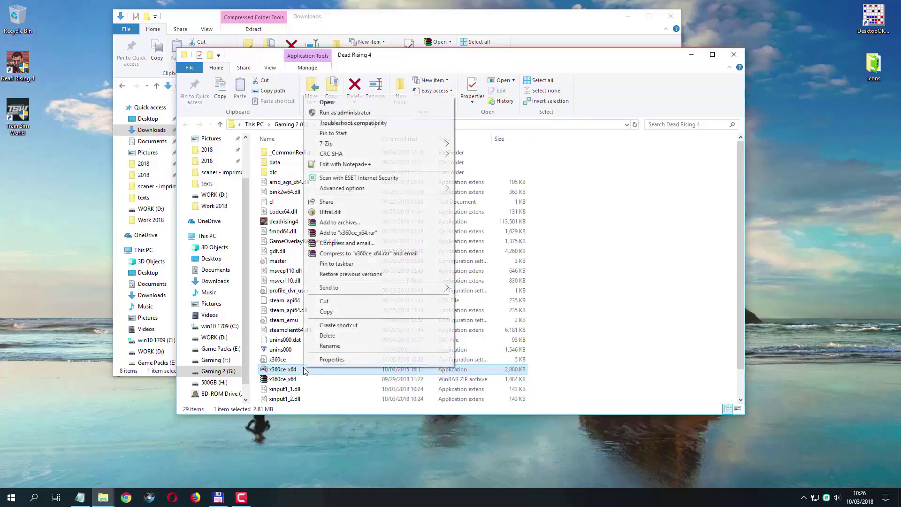
click(357, 112)
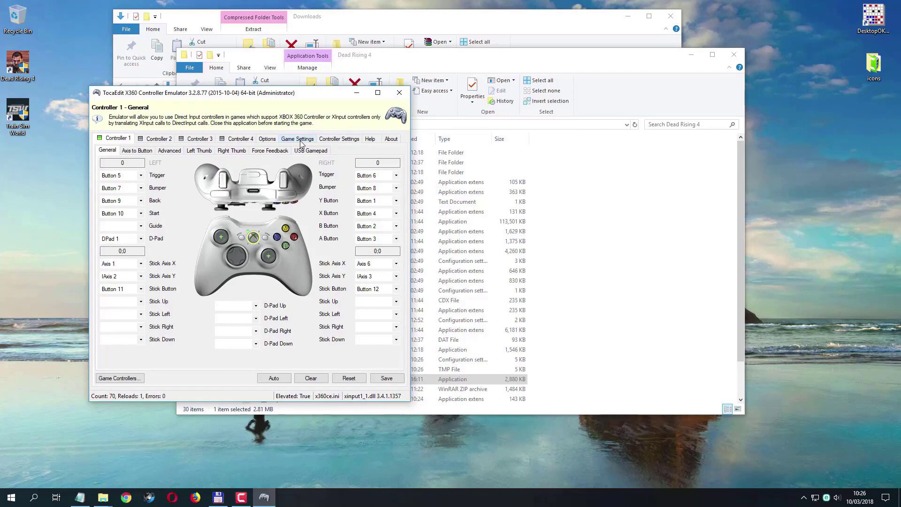
click(301, 142)
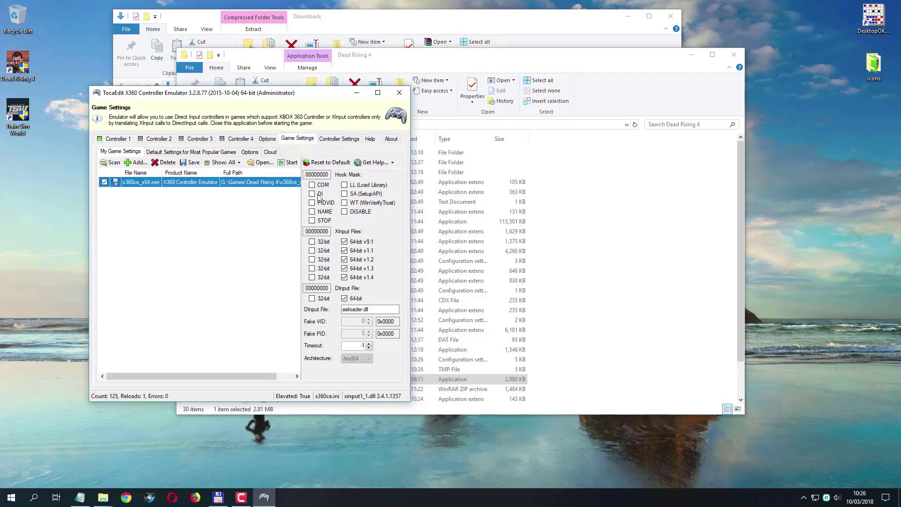
Switch all XInput files and the DInput file for x360ce_x64.exe from 64-bit to 32-bit.
click(344, 242)
click(311, 241)
click(312, 250)
click(313, 259)
click(313, 268)
click(313, 277)
click(318, 300)
Enable the COM, DI, PIDVID, NAME, LL, SA and WT hook masks for x360ce_x64.exe, save the game settings and close the emulator.
click(323, 185)
click(322, 194)
click(325, 203)
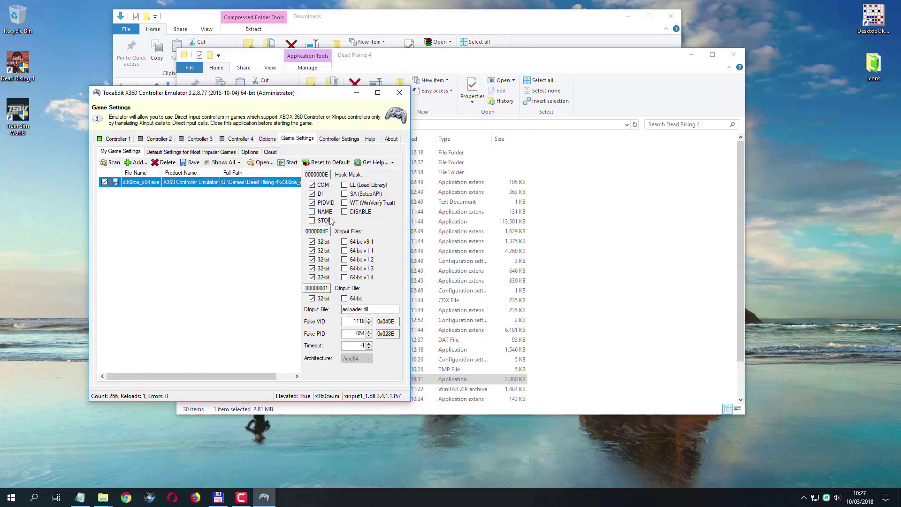
click(325, 212)
click(364, 186)
click(364, 194)
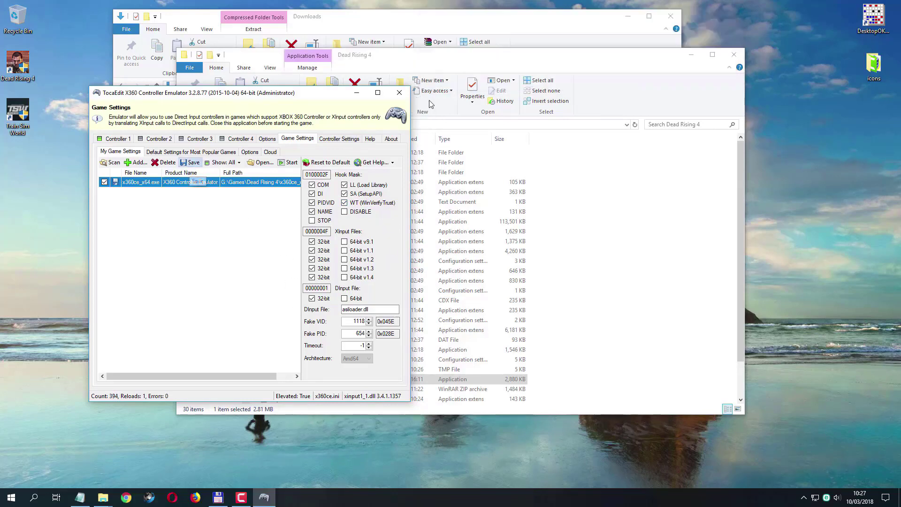
click(399, 93)
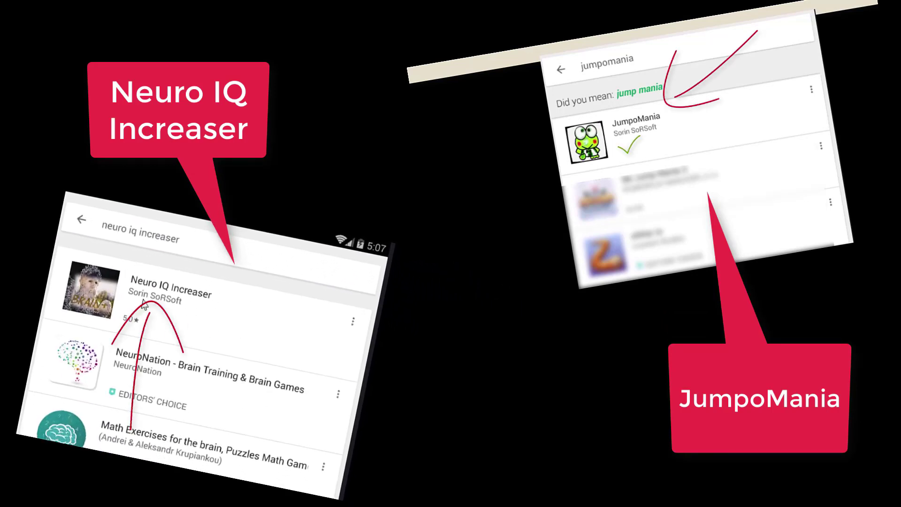
click(173, 306)
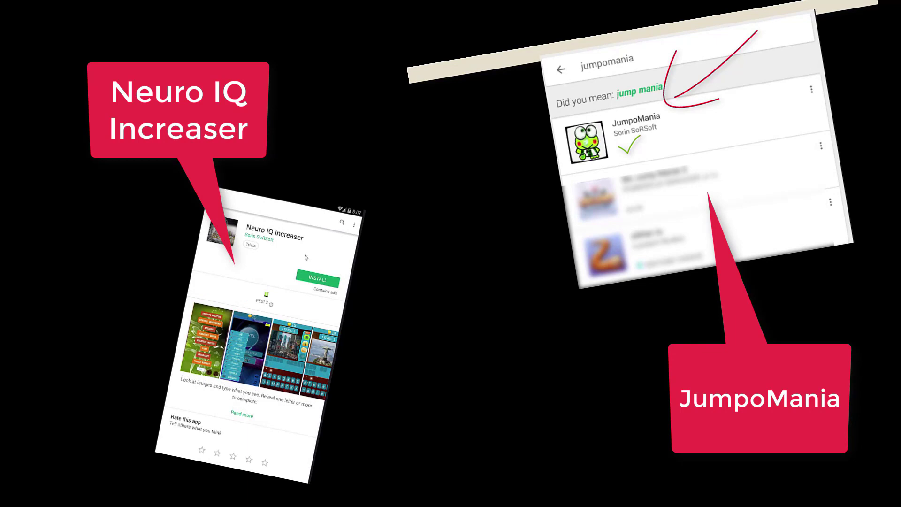
click(318, 279)
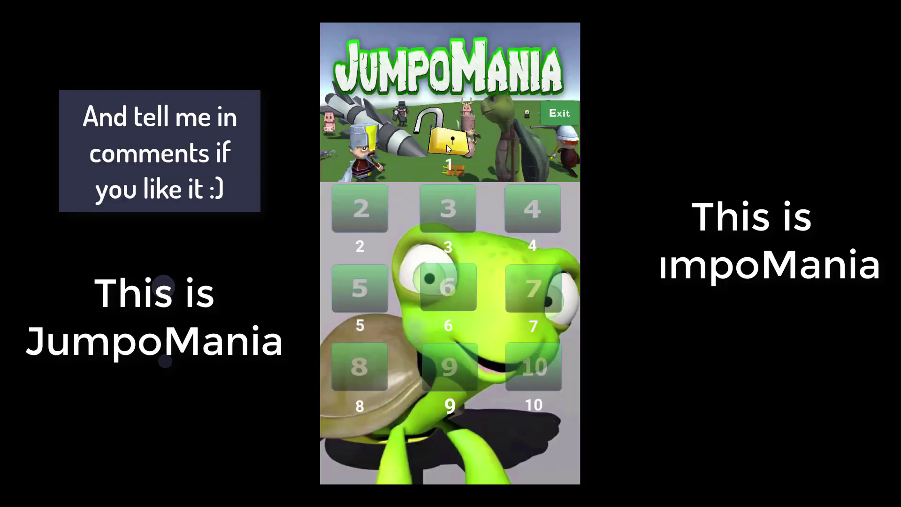
click(446, 146)
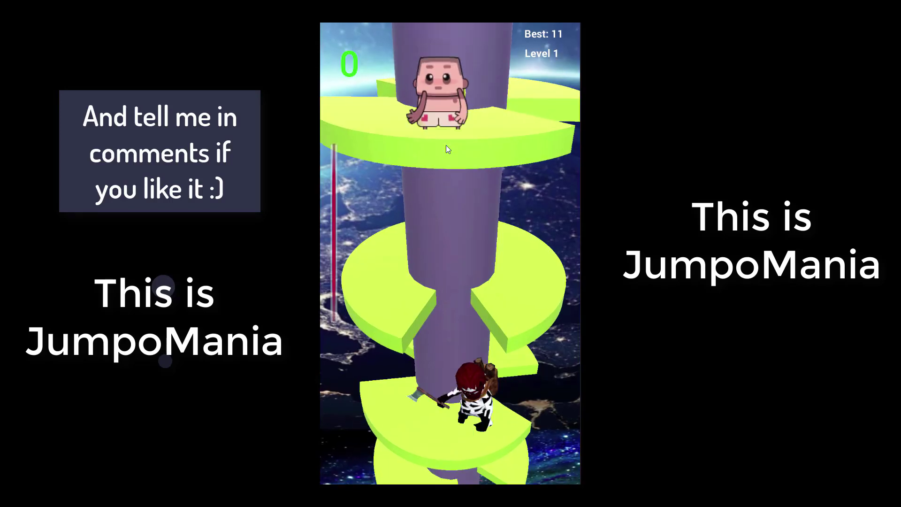
drag(549, 188, 529, 211)
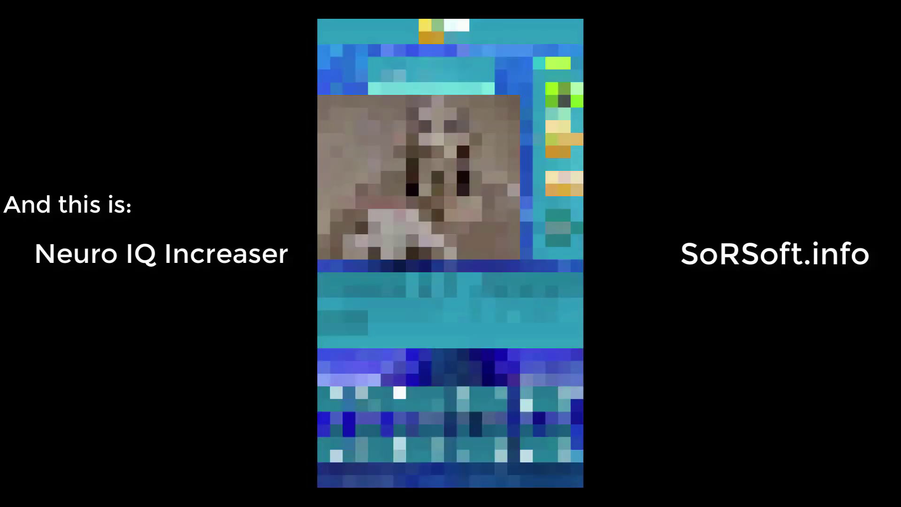
click(563, 142)
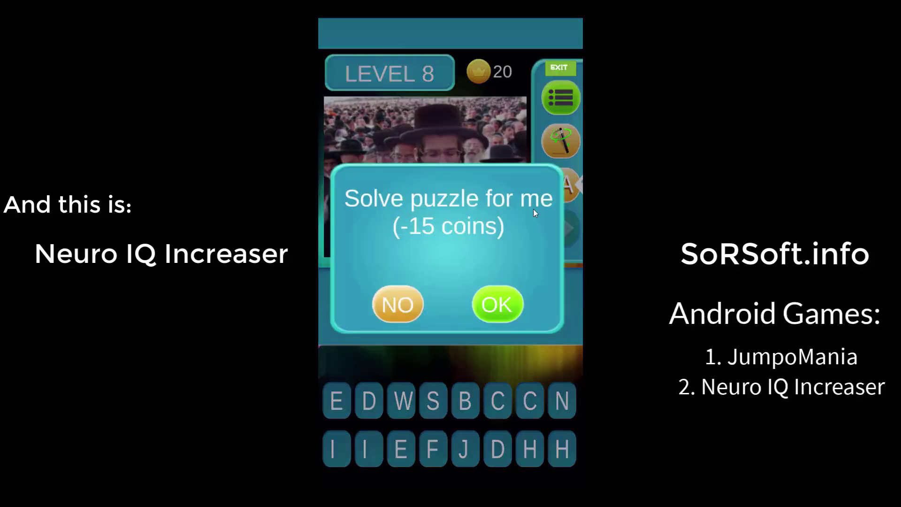
click(503, 301)
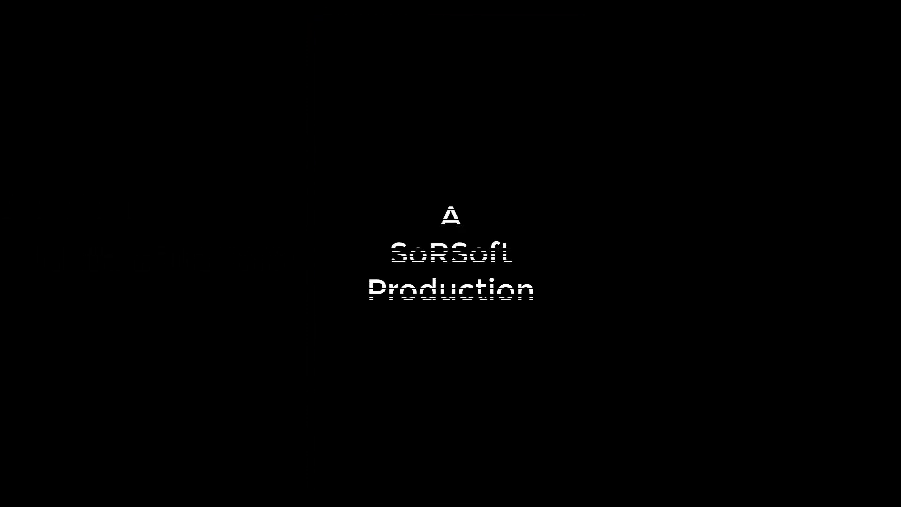